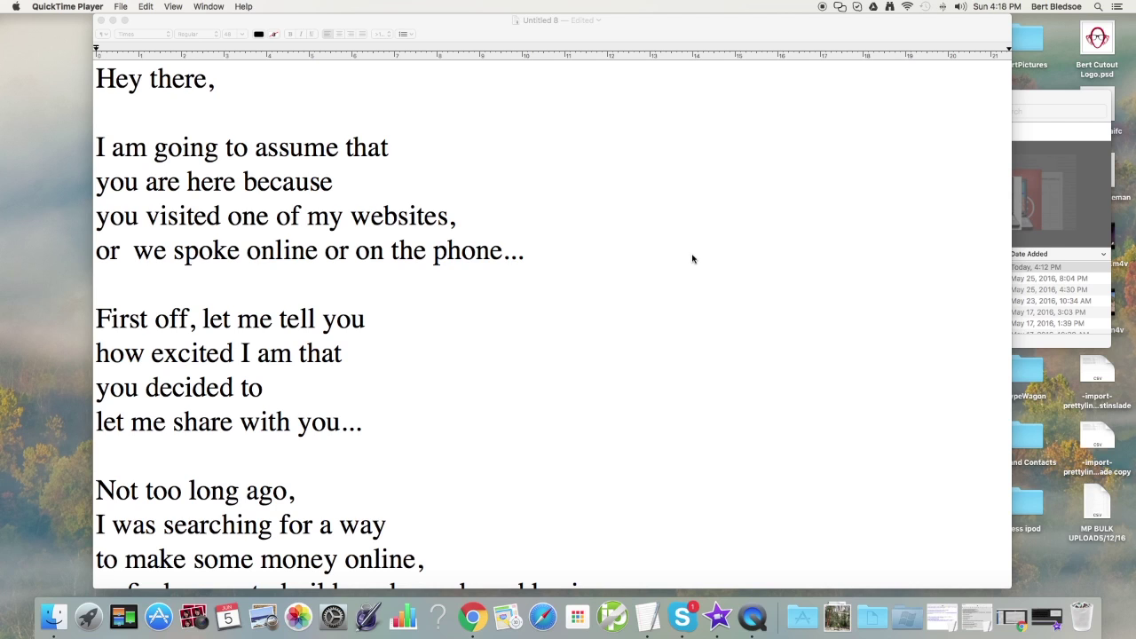
- Read the welcome letter from the "Hey there," greeting through the paragraph about finding real solutions
scroll(646, 291, "up", 1)
scroll(646, 291, "down", 1)
scroll(469, 326, "down", 2)
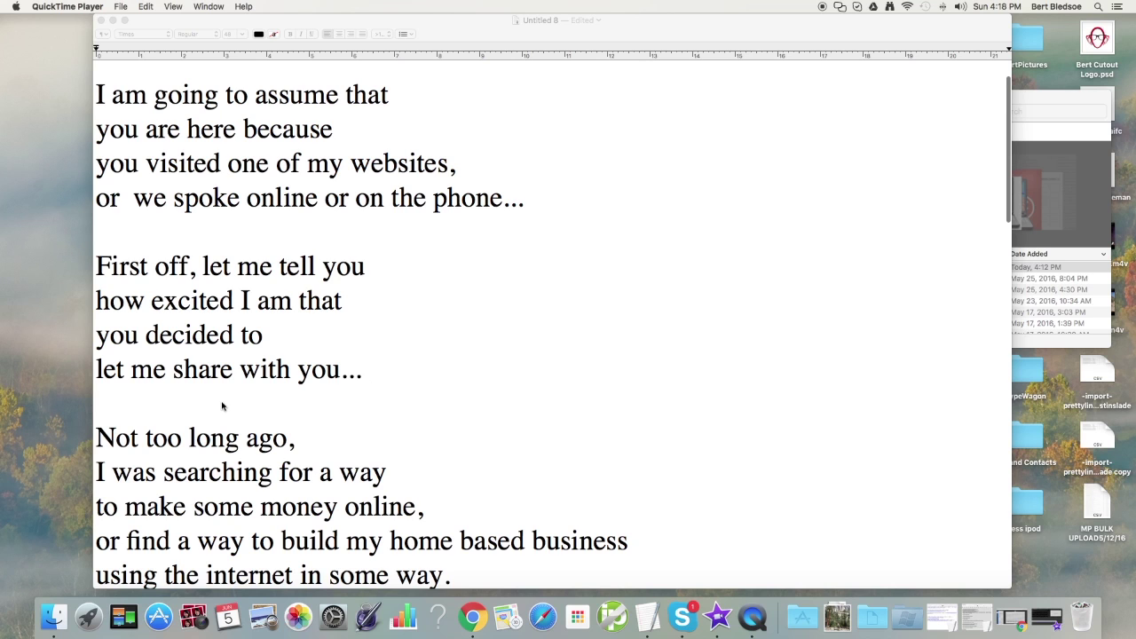
scroll(228, 400, "down", 2)
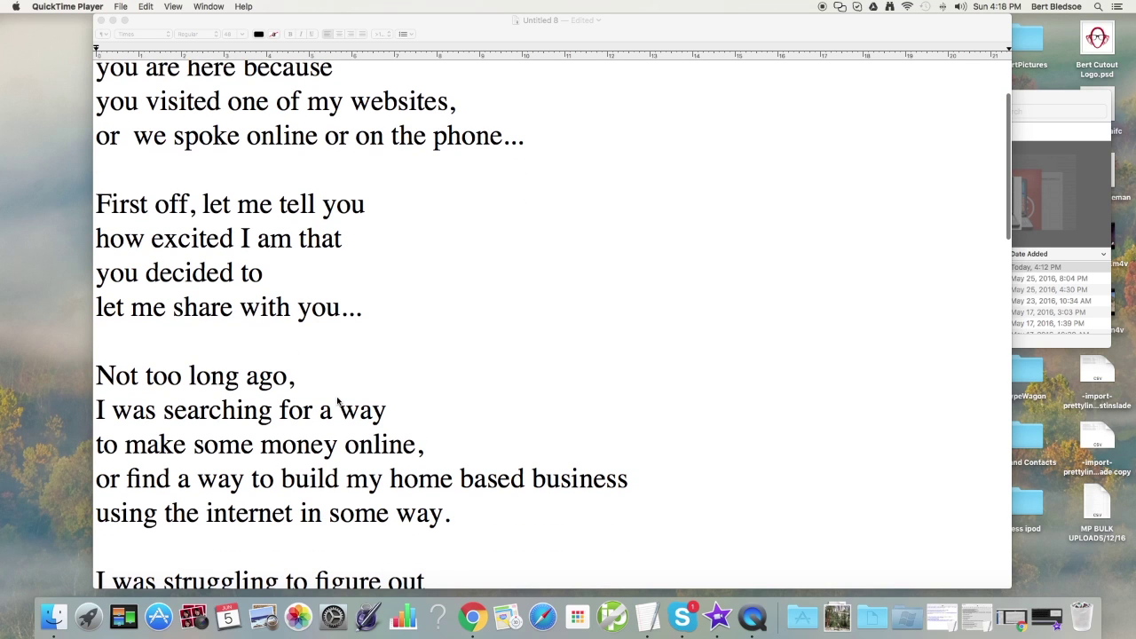
scroll(337, 402, "down", 1)
scroll(338, 404, "down", 1)
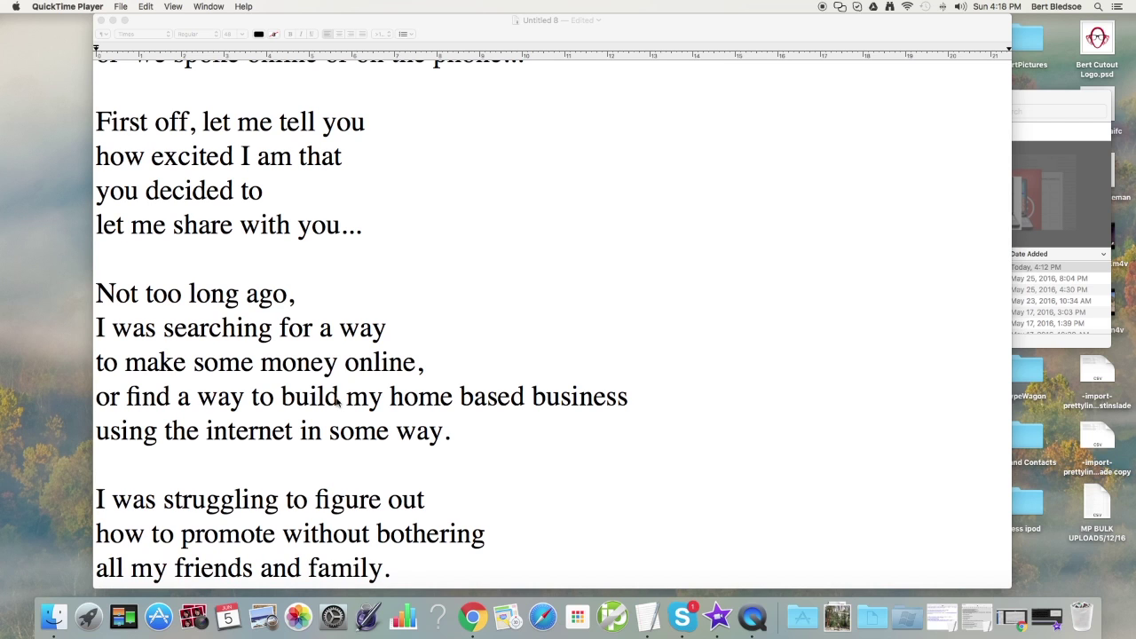
scroll(337, 402, "down", 2)
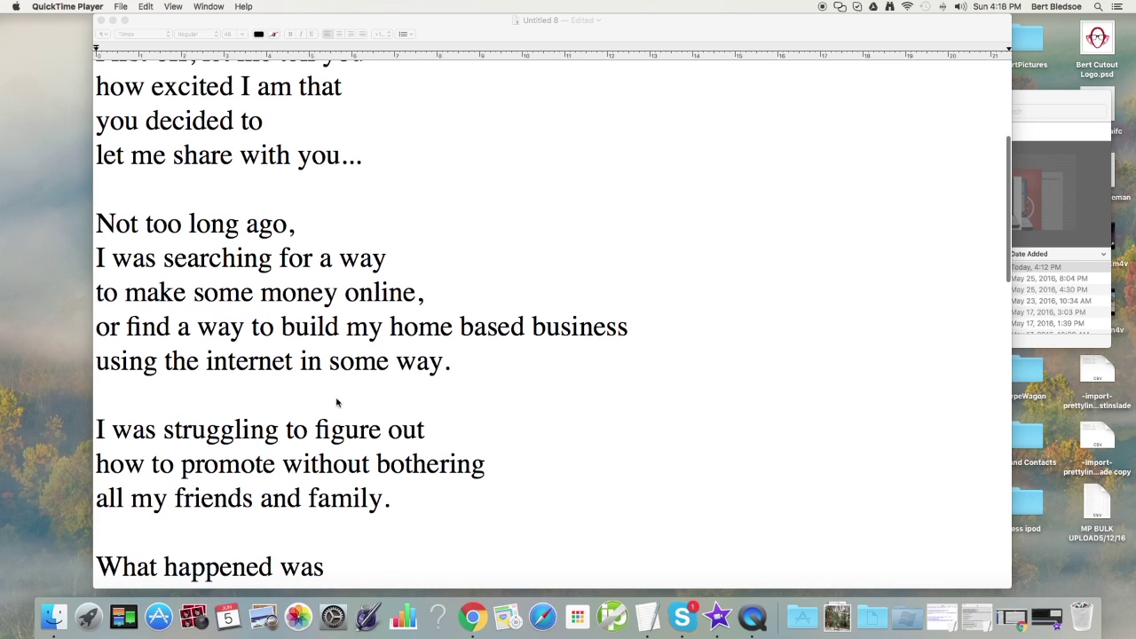
scroll(338, 402, "down", 1)
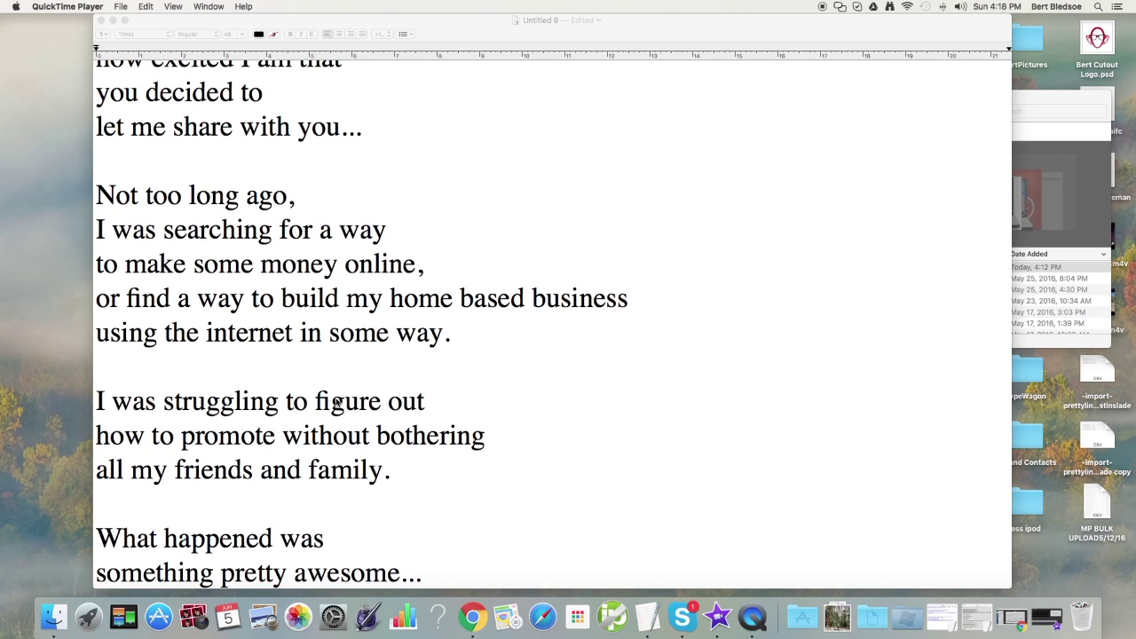
scroll(337, 402, "down", 2)
scroll(337, 402, "down", 4)
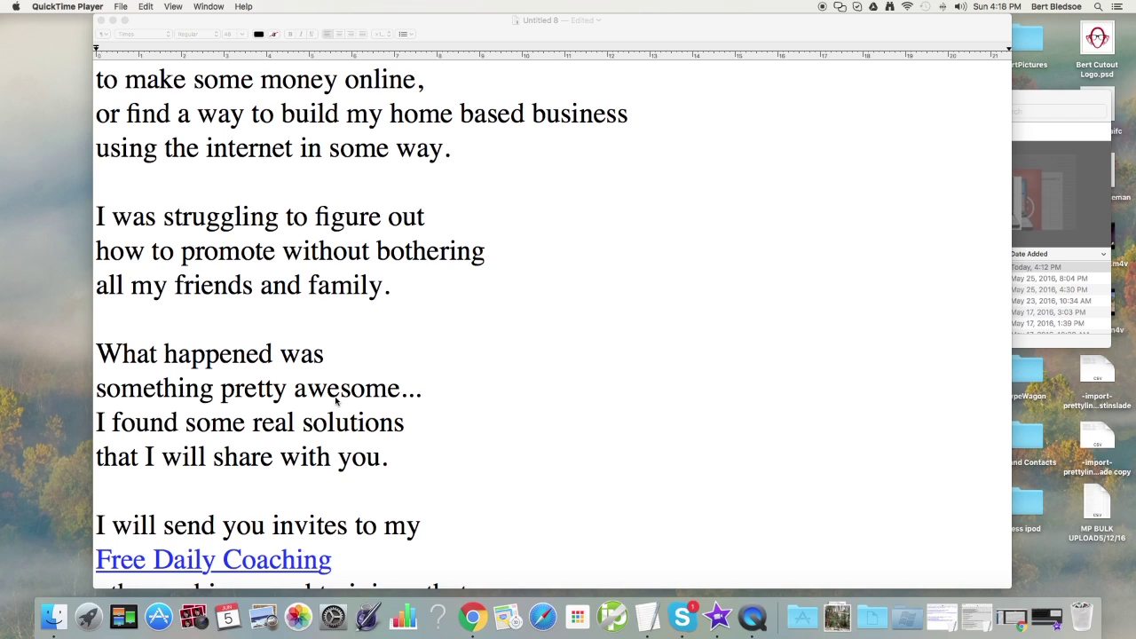
scroll(337, 402, "down", 2)
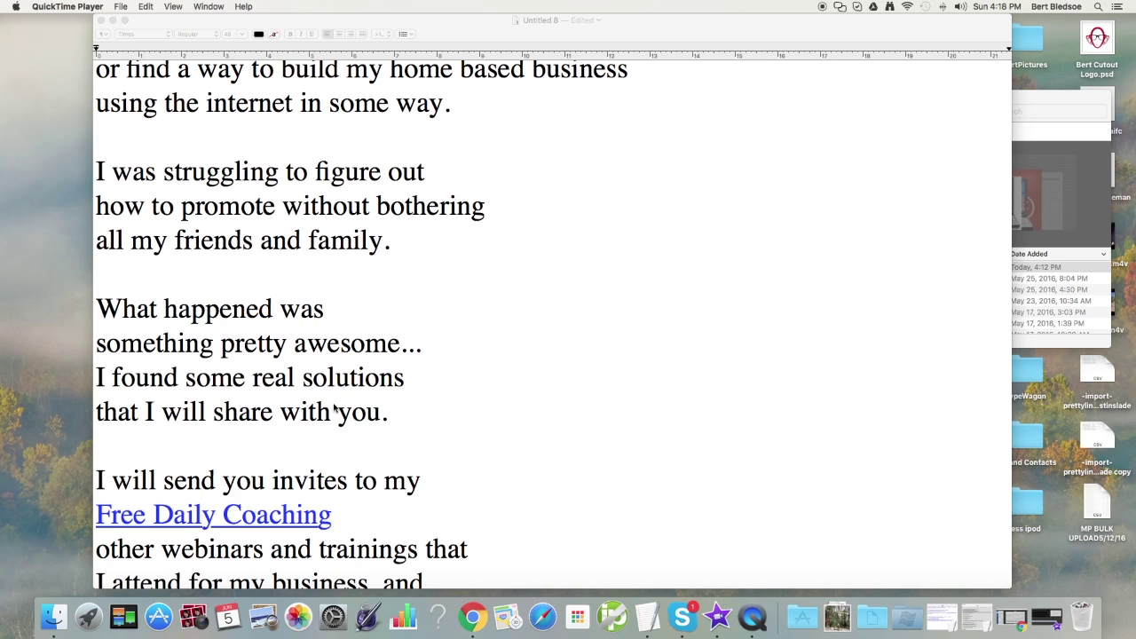
- Read the rest of the letter, from the Free Daily Coaching invitation to the "Talk to you soon..." closing
scroll(327, 474, "down", 4)
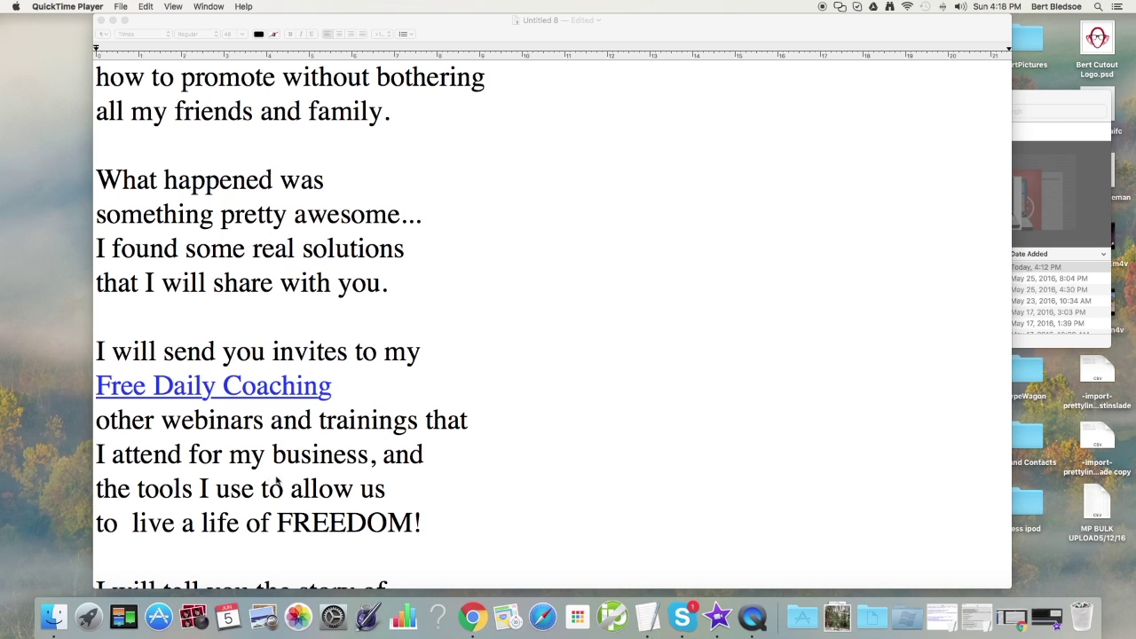
scroll(263, 487, "down", 1)
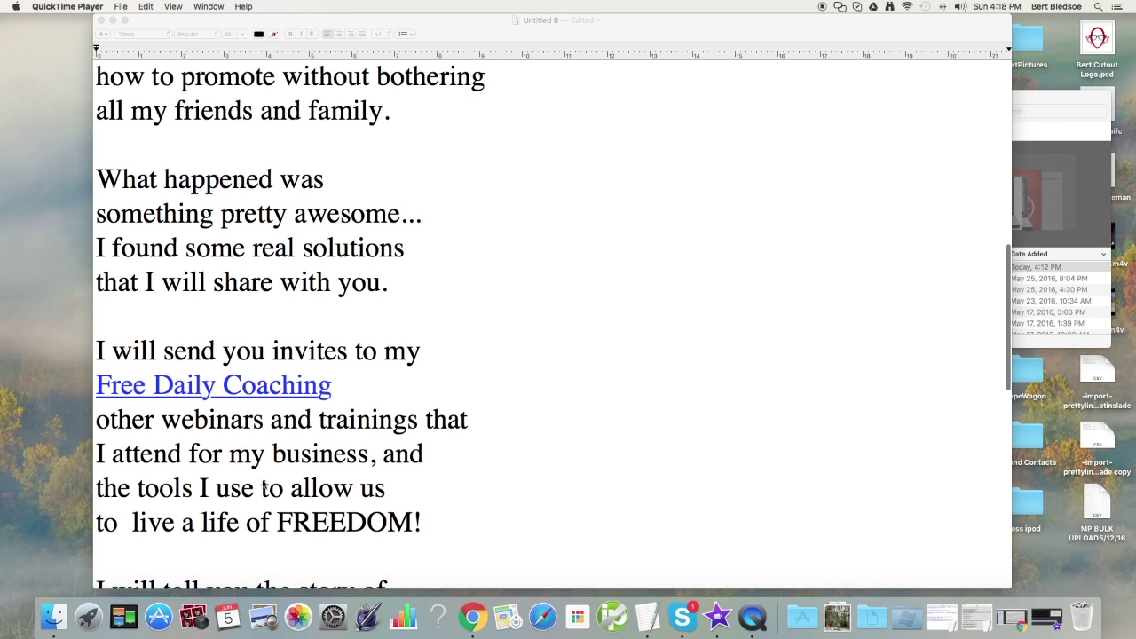
scroll(264, 486, "down", 1)
scroll(264, 483, "down", 3)
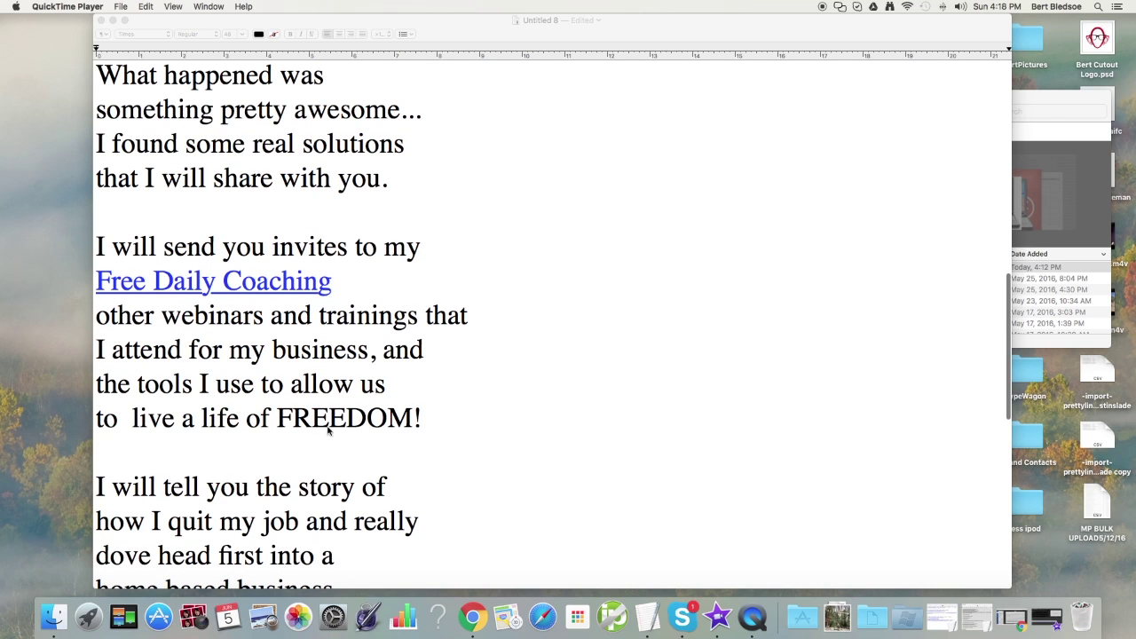
scroll(293, 457, "down", 3)
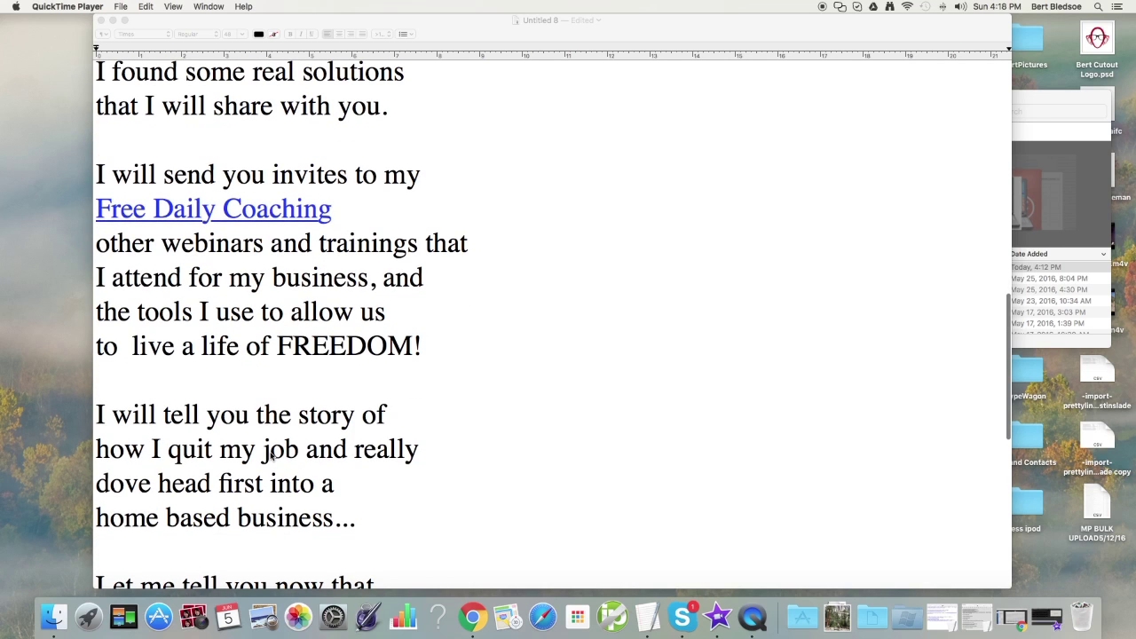
scroll(262, 454, "down", 3)
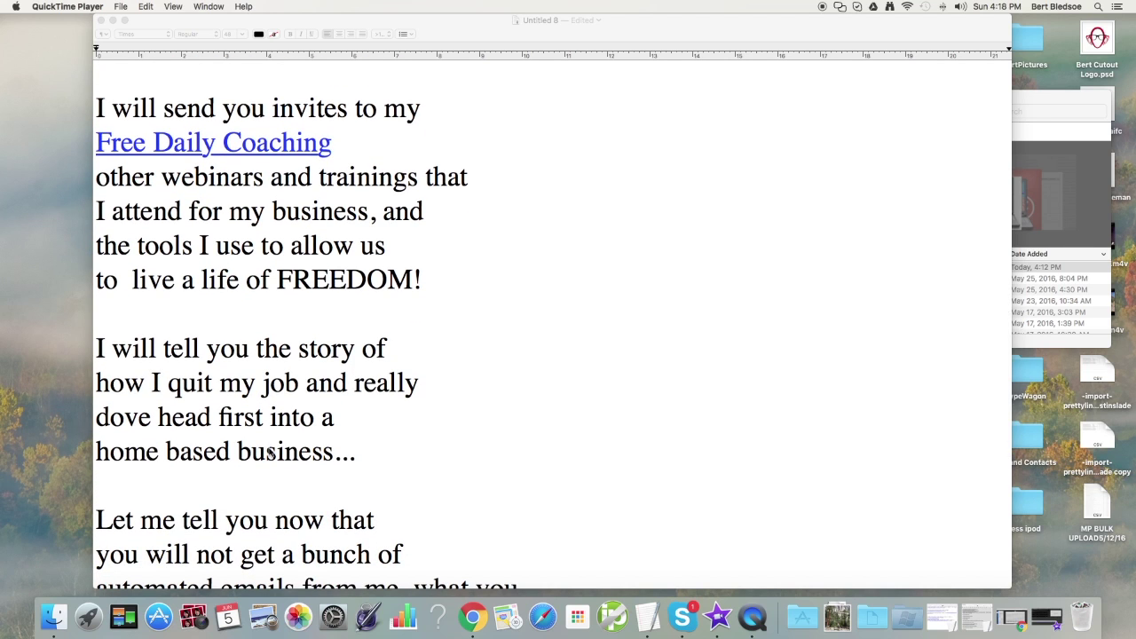
scroll(266, 450, "down", 3)
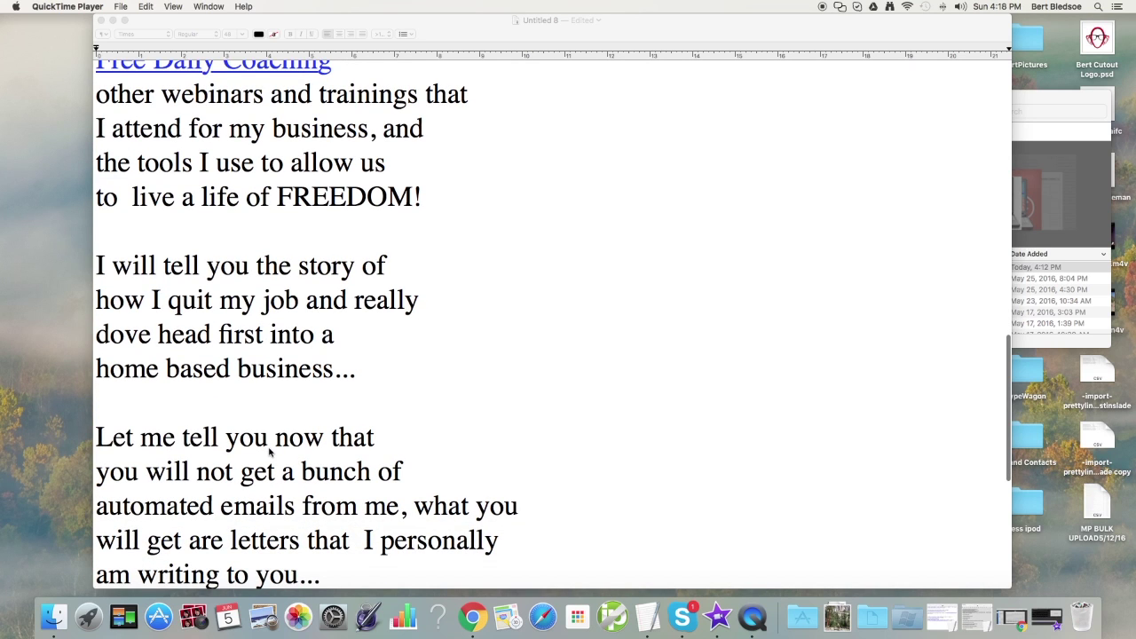
scroll(270, 452, "down", 2)
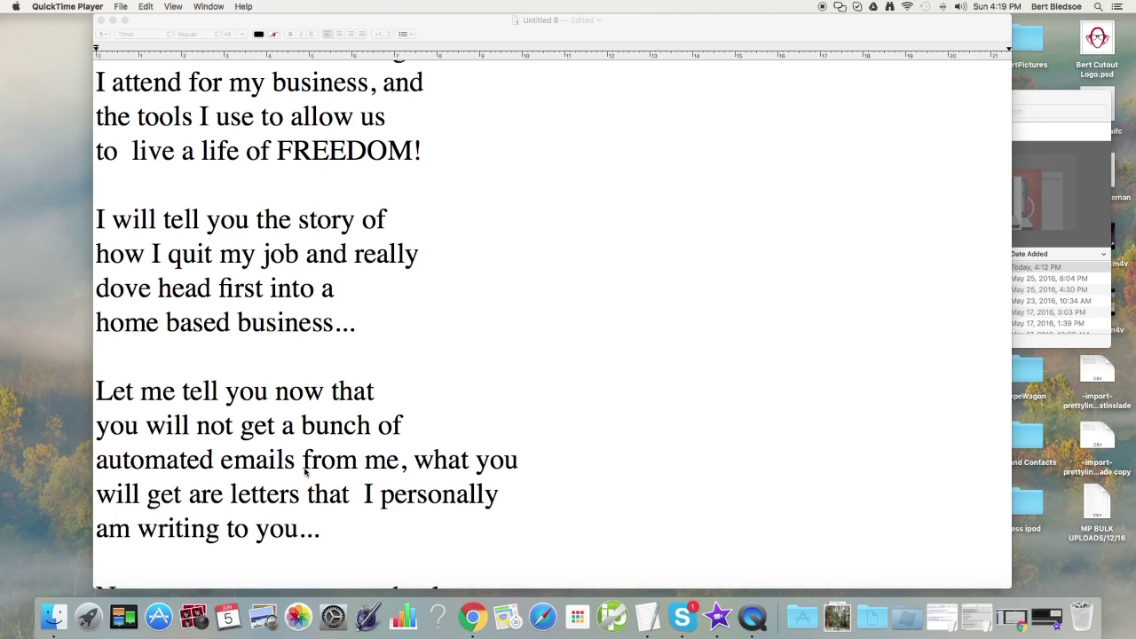
scroll(306, 494, "down", 5)
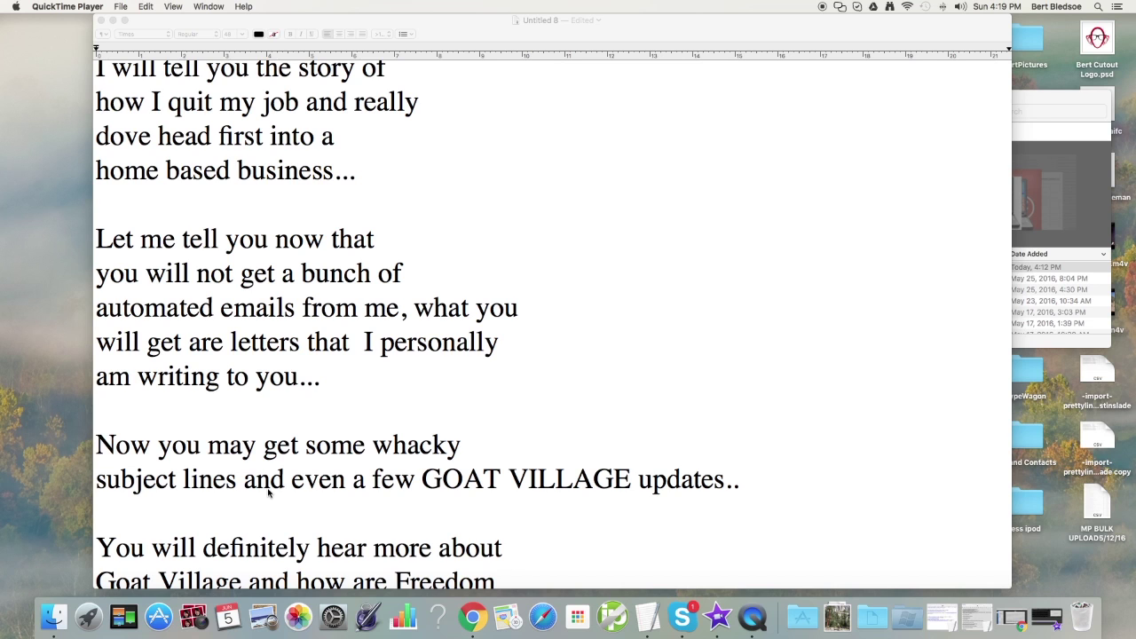
scroll(268, 494, "down", 4)
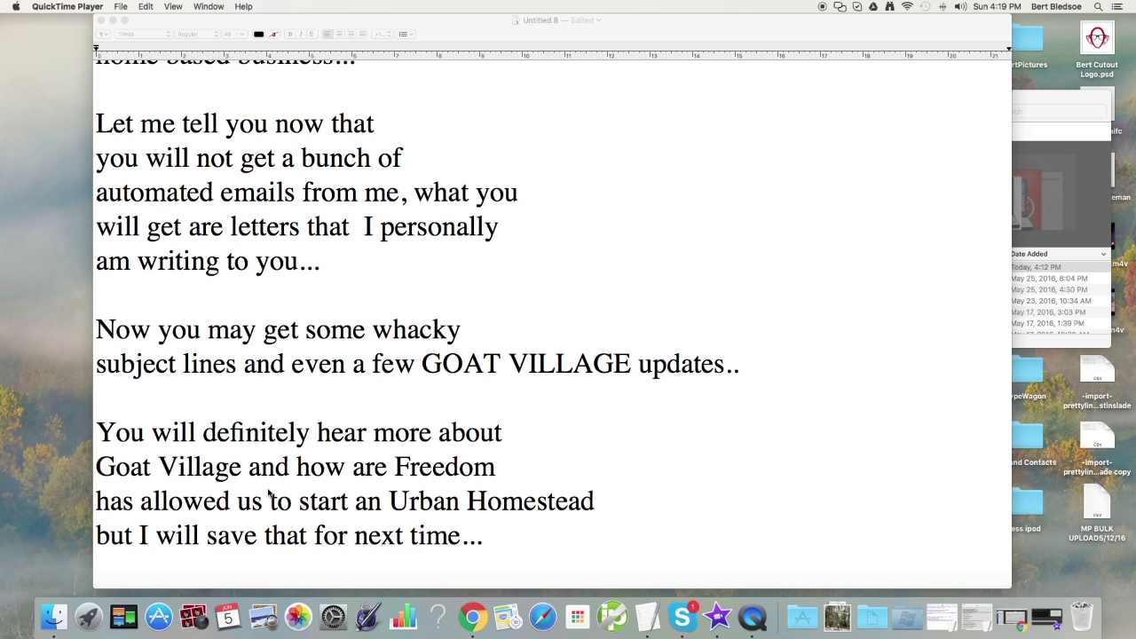
scroll(268, 493, "down", 2)
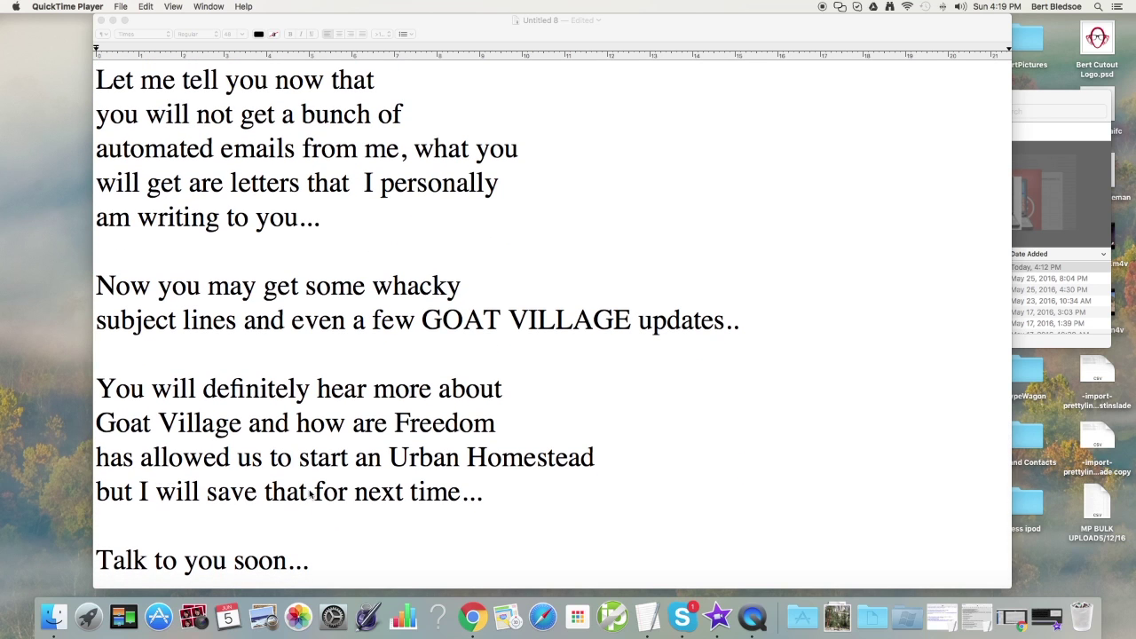
scroll(311, 493, "down", 1)
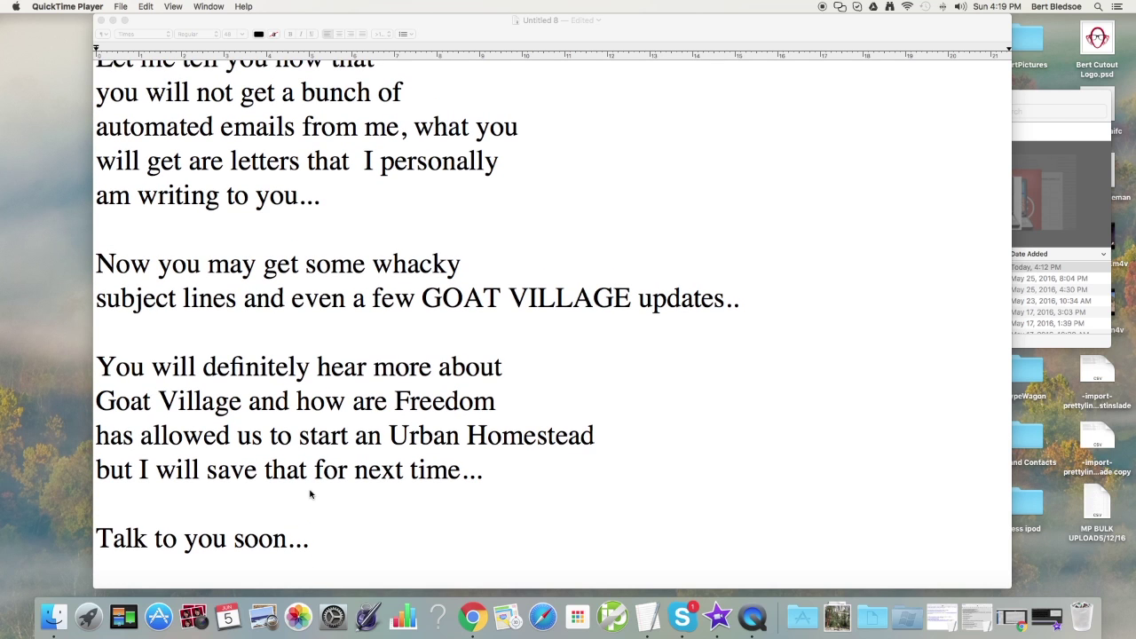
- Return to the Free Daily Coaching link and review the training, quitting-the-job and Goat Village paragraphs through the closing
scroll(310, 493, "up", 15)
scroll(313, 493, "up", 17)
scroll(313, 495, "up", 11)
scroll(315, 494, "down", 10)
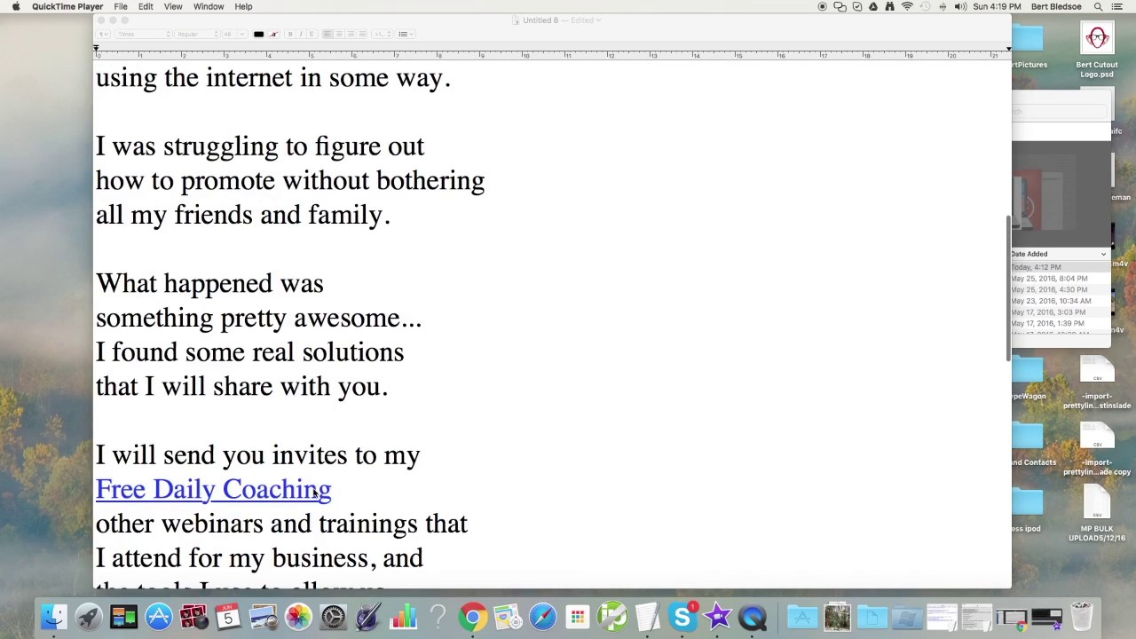
scroll(315, 494, "down", 2)
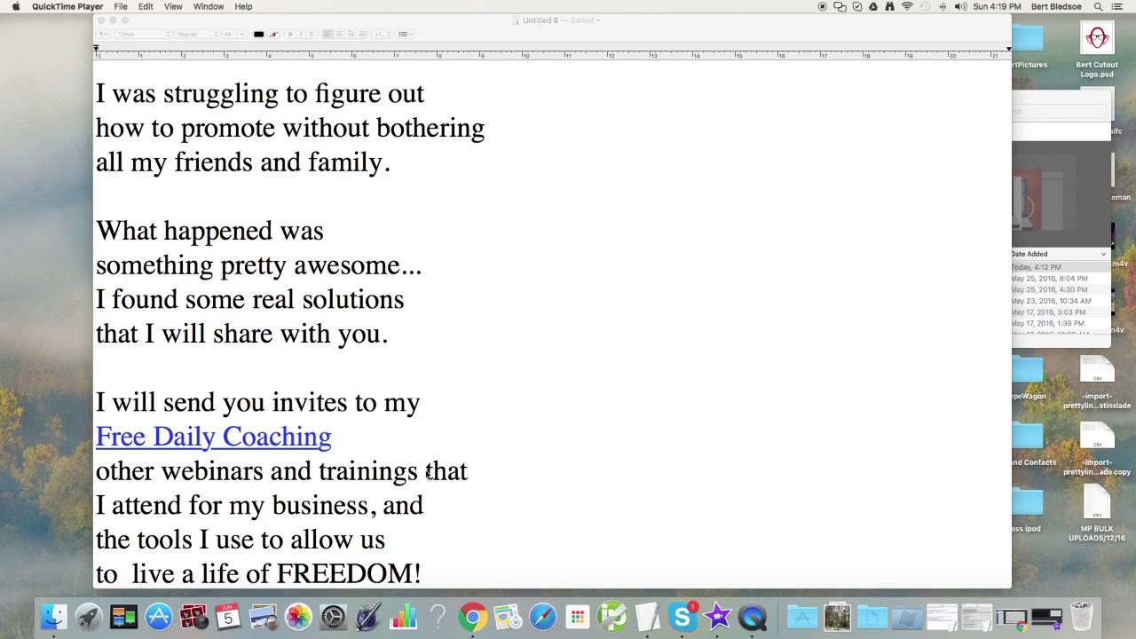
scroll(427, 475, "down", 2)
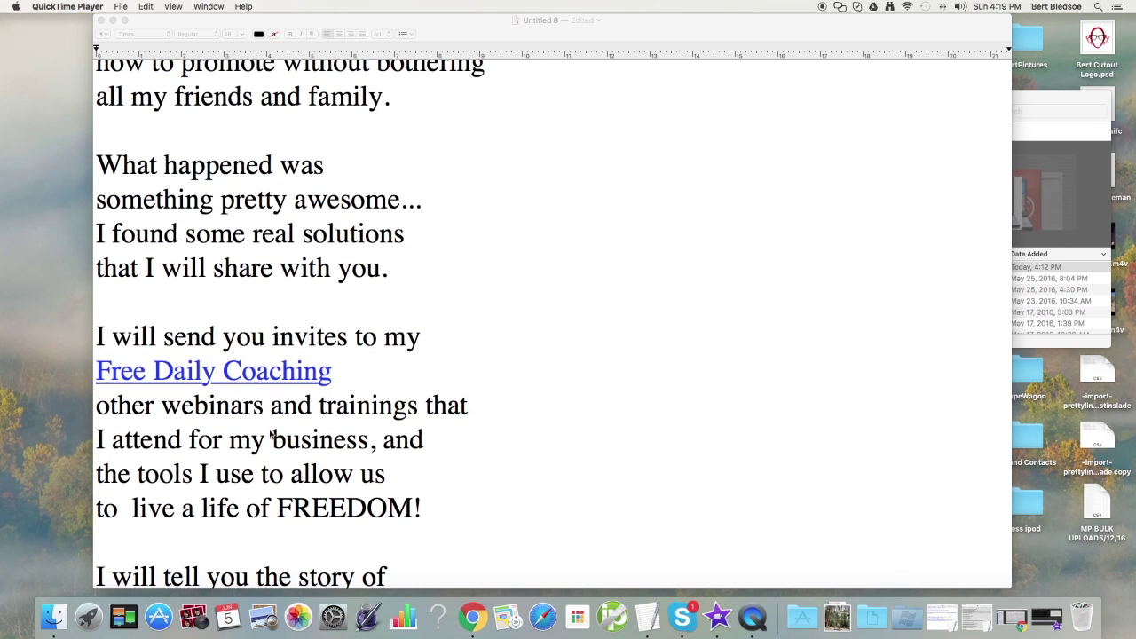
scroll(491, 396, "down", 5)
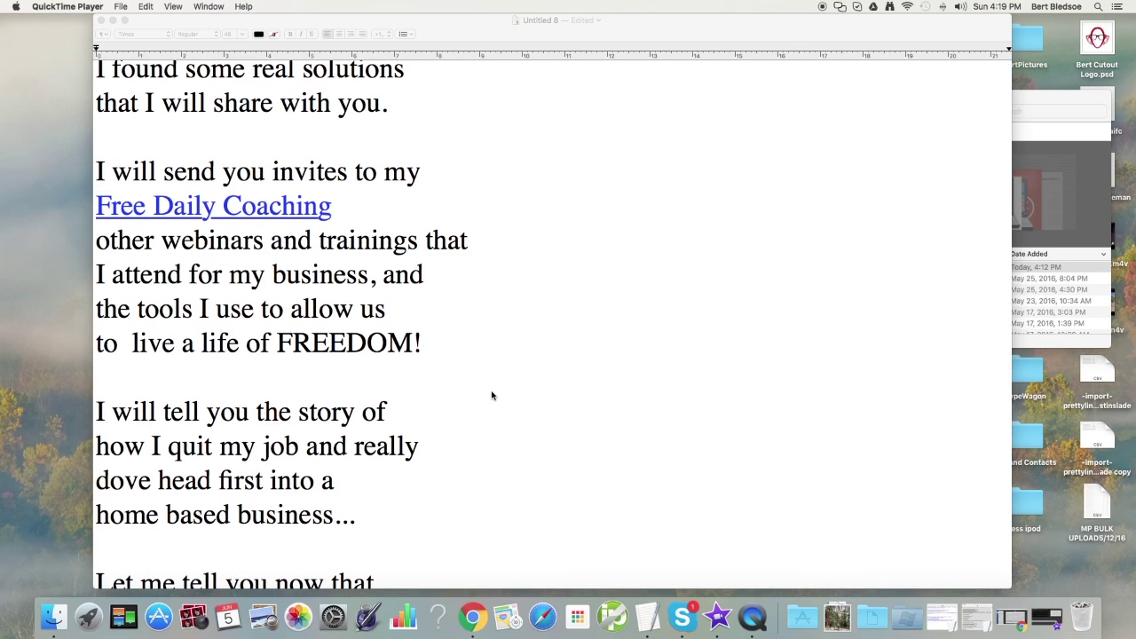
scroll(492, 395, "down", 2)
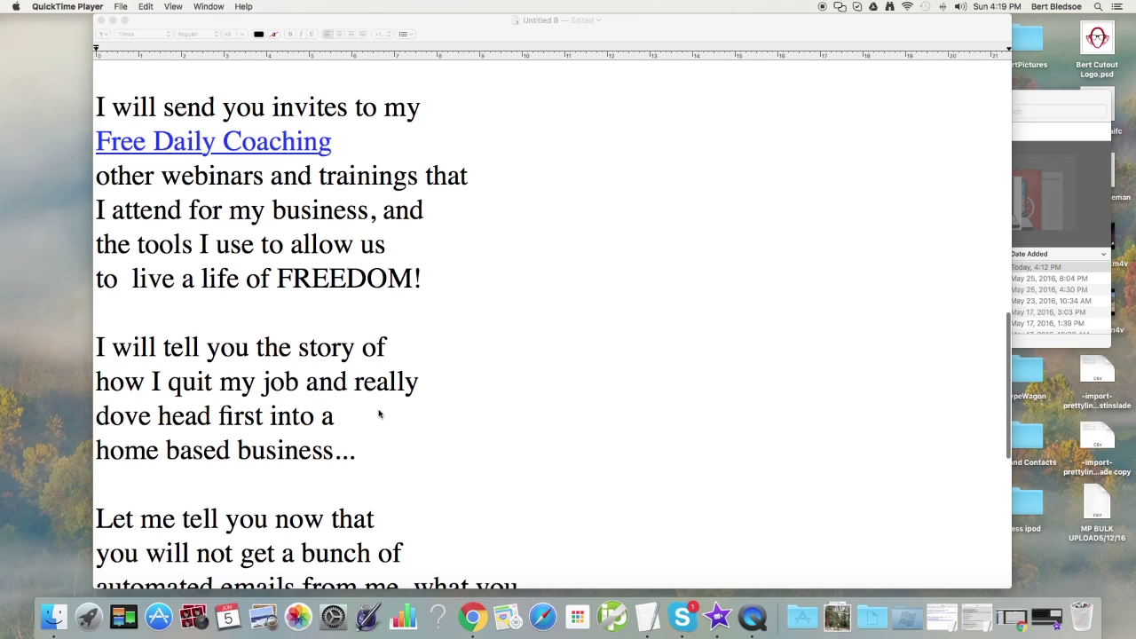
scroll(379, 414, "down", 5)
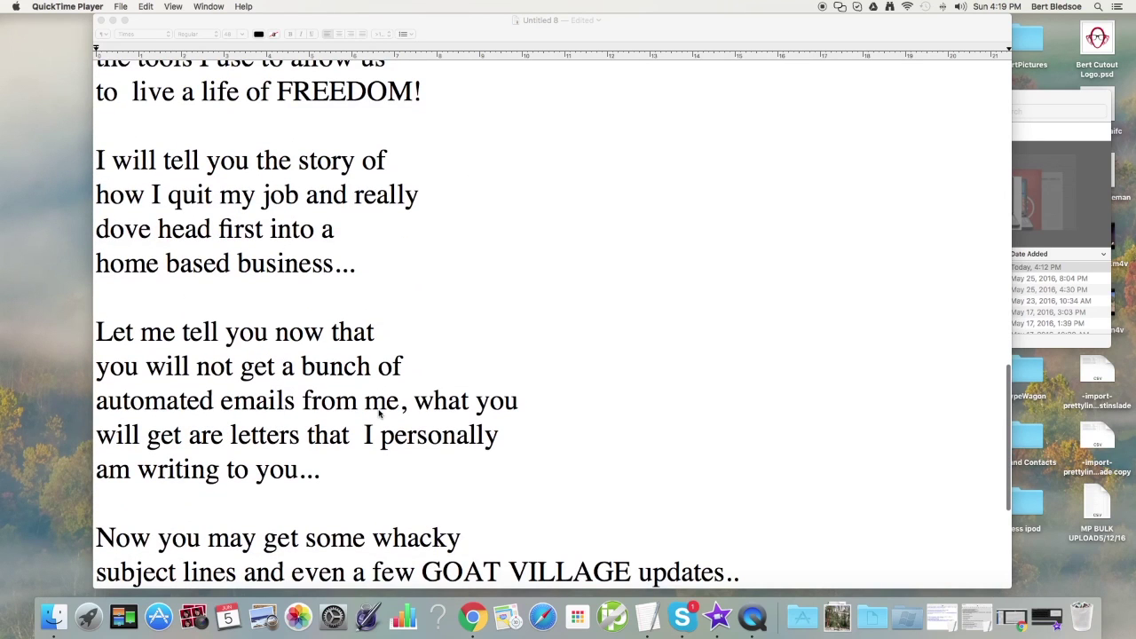
scroll(379, 413, "down", 5)
scroll(379, 414, "down", 3)
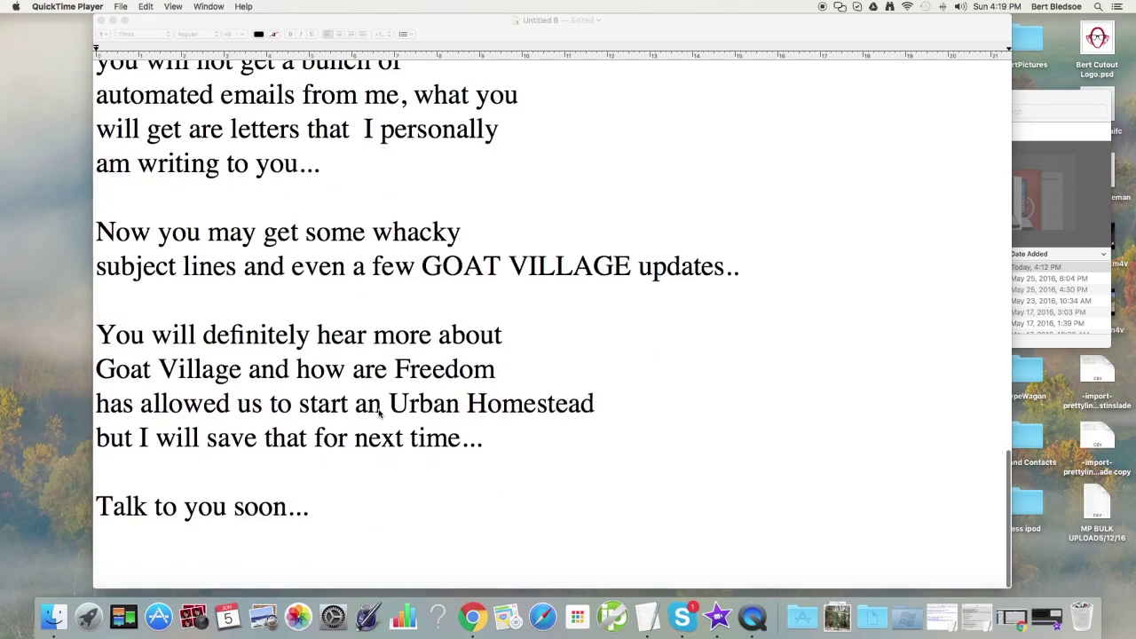
- Skim the whole letter once more for its overall length and structure, ending back at the greeting
scroll(379, 414, "up", 15)
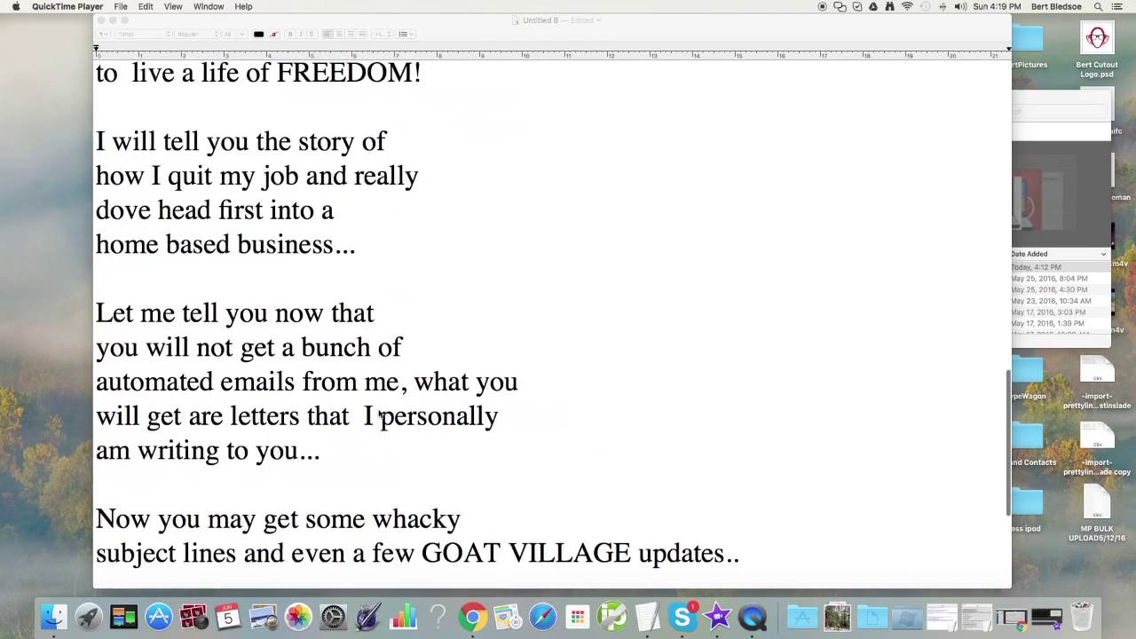
scroll(379, 413, "up", 12)
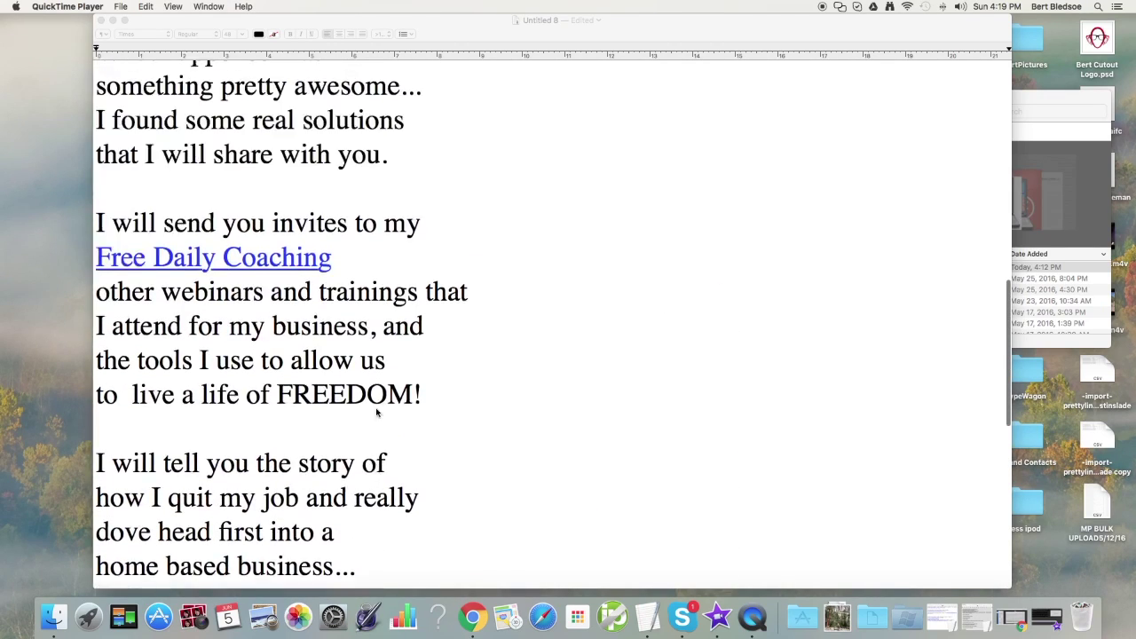
scroll(375, 413, "up", 11)
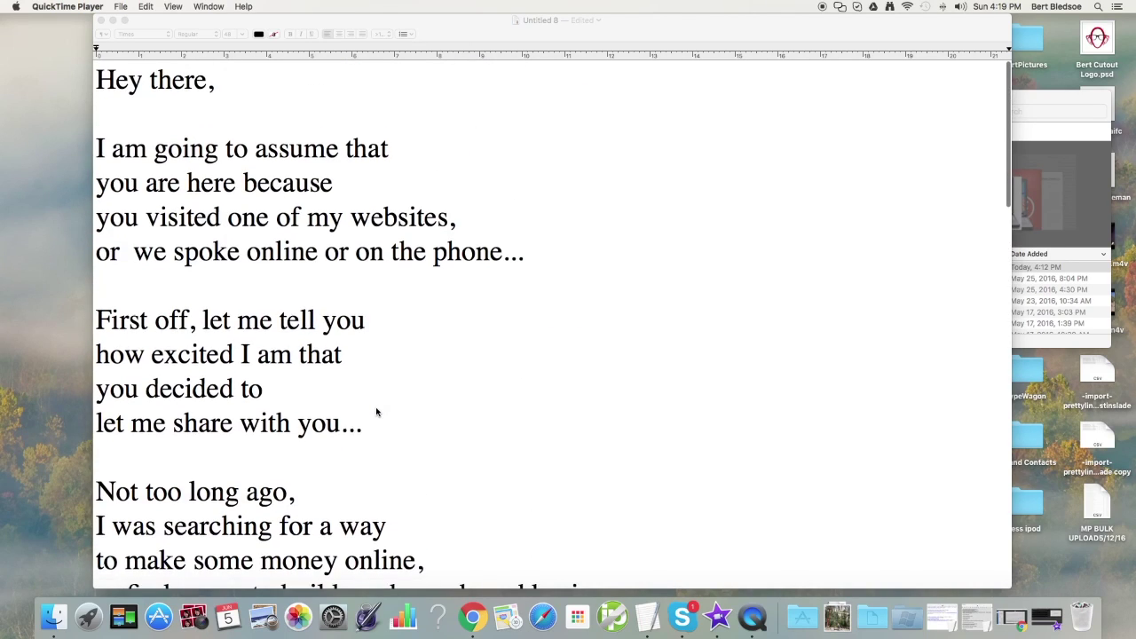
scroll(377, 412, "down", 6)
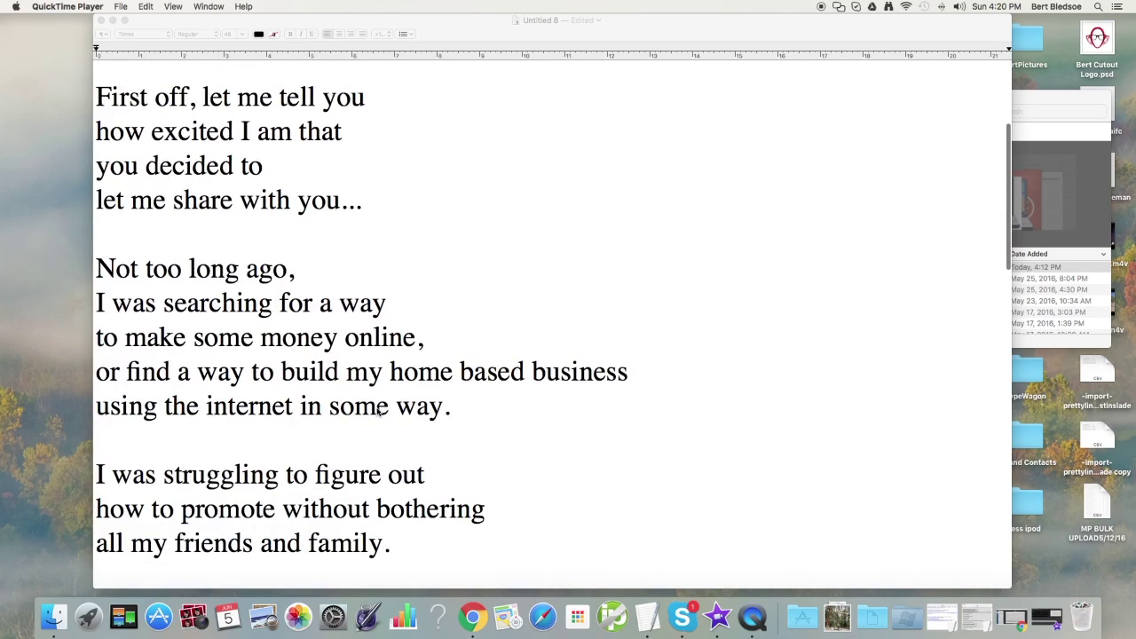
scroll(379, 411, "down", 7)
scroll(377, 412, "down", 7)
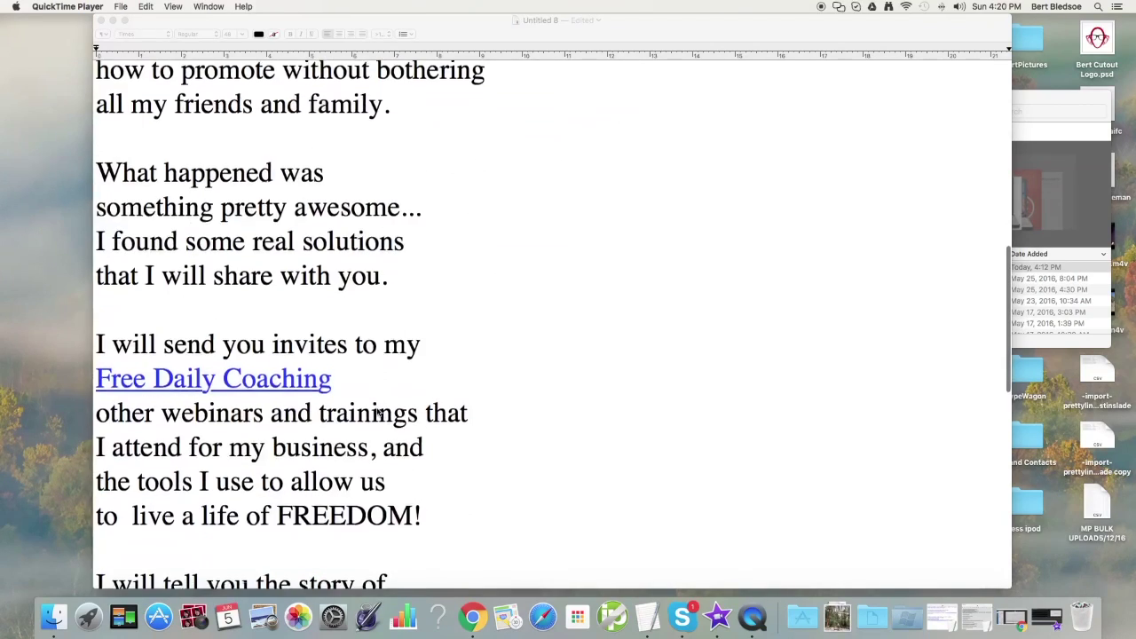
scroll(377, 412, "down", 6)
scroll(377, 412, "down", 6)
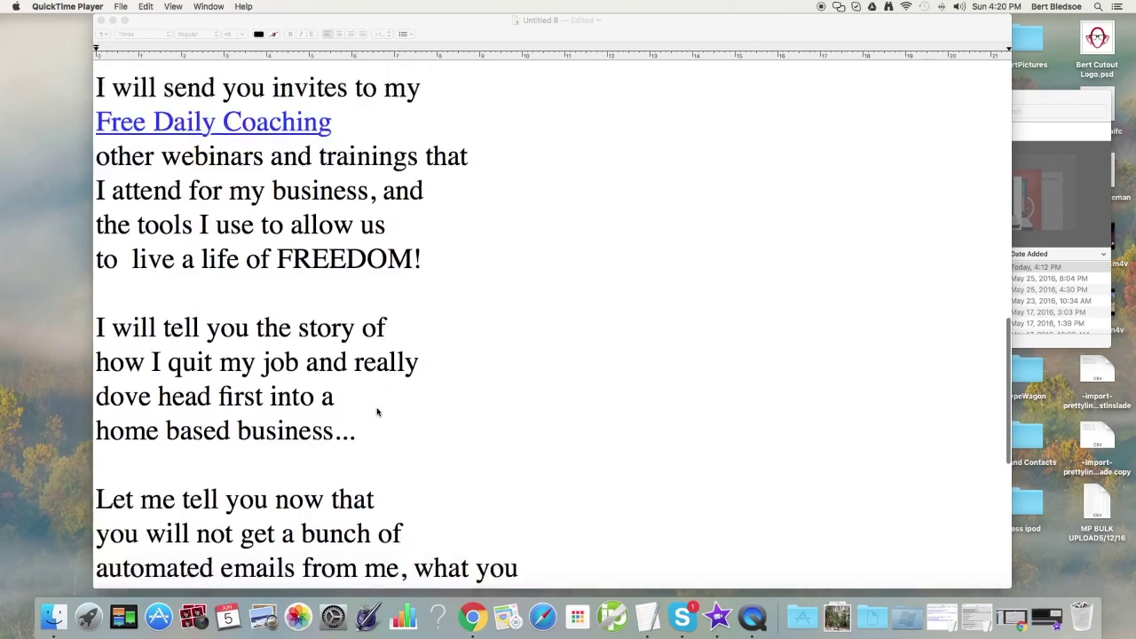
scroll(377, 410, "down", 8)
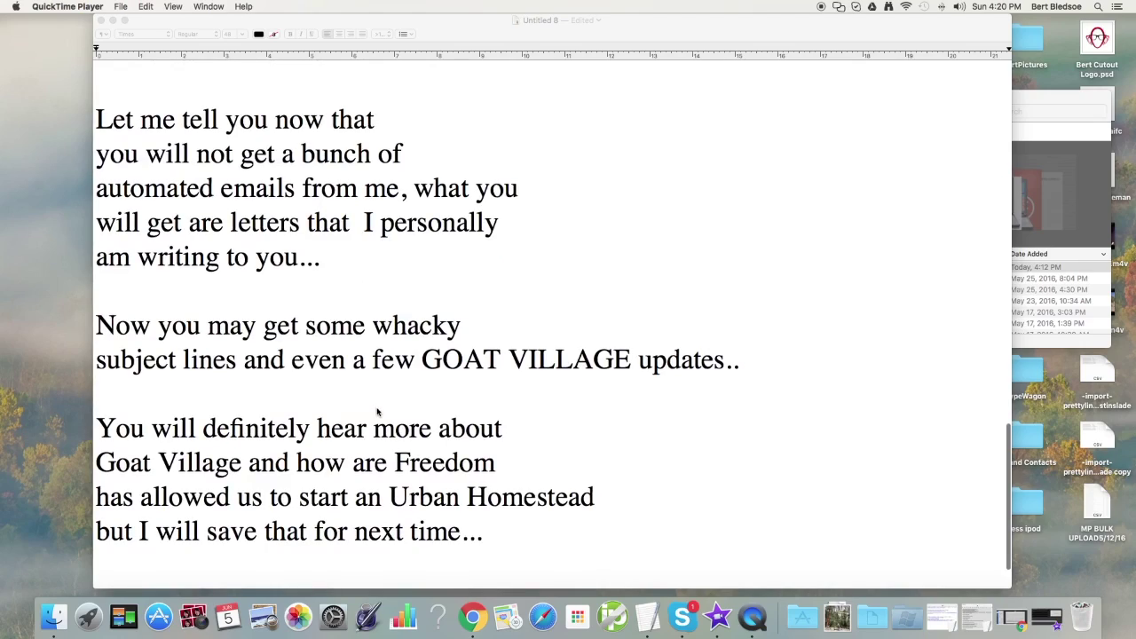
scroll(377, 411, "up", 7)
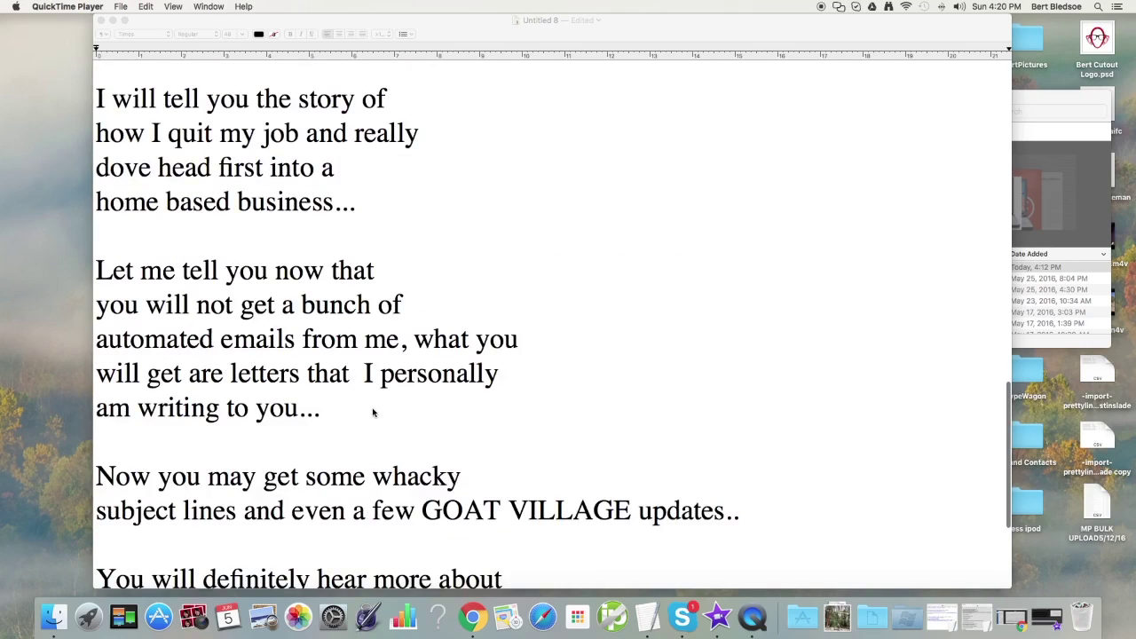
scroll(373, 411, "up", 20)
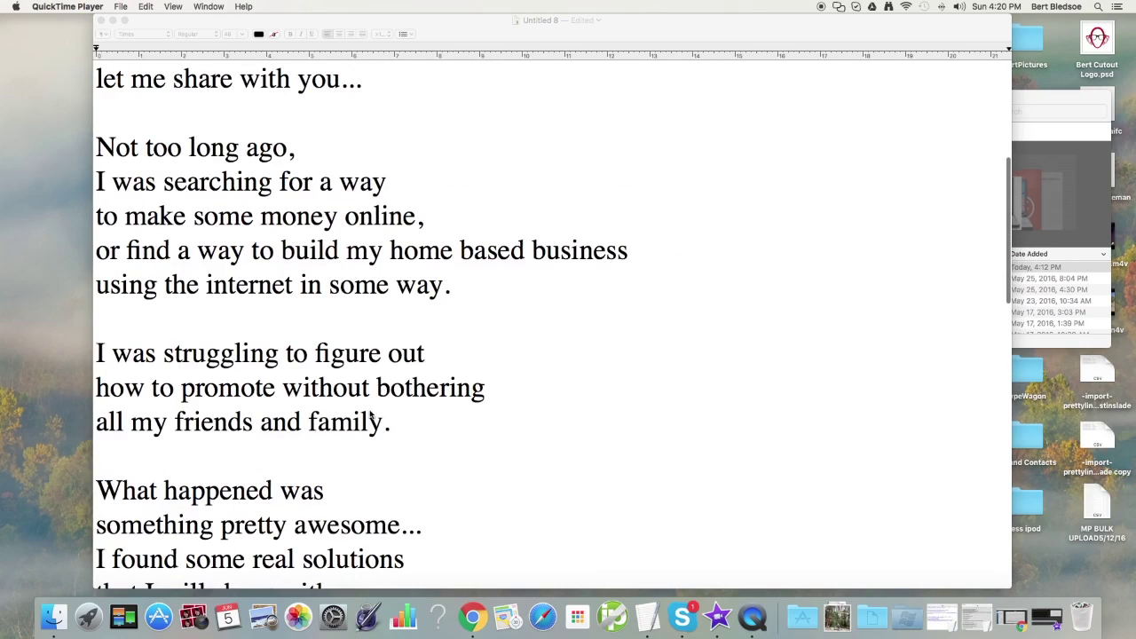
scroll(372, 417, "up", 9)
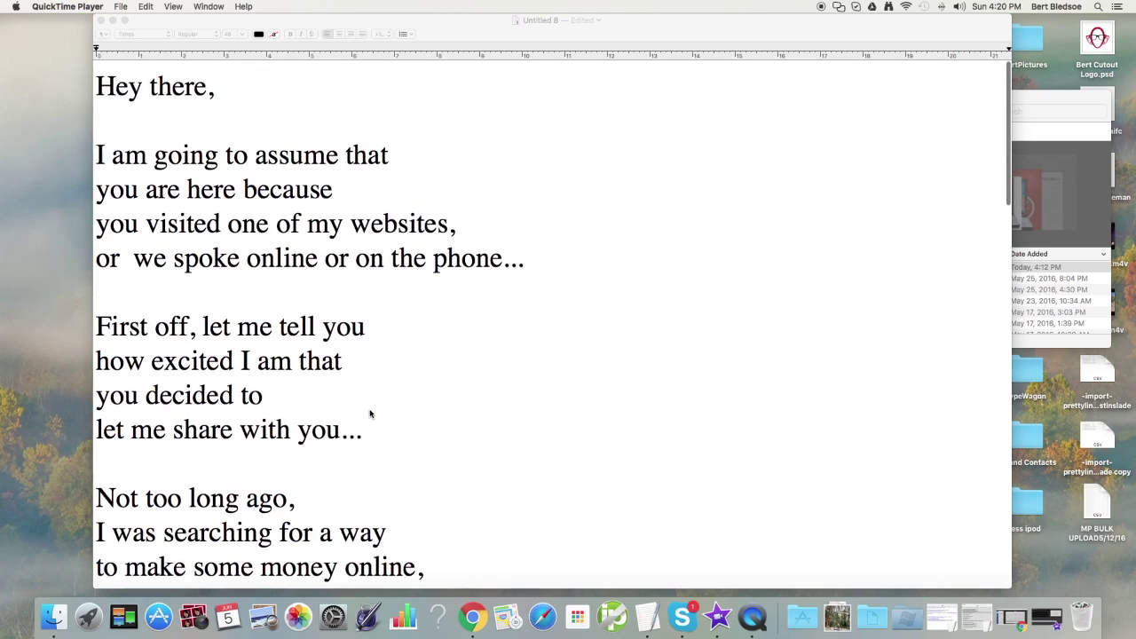
- Review the welcome letter again from the greeting to the job-quitting story, rereading the paragraphs around the Free Daily Coaching link
scroll(370, 414, "down", 1)
scroll(370, 413, "down", 7)
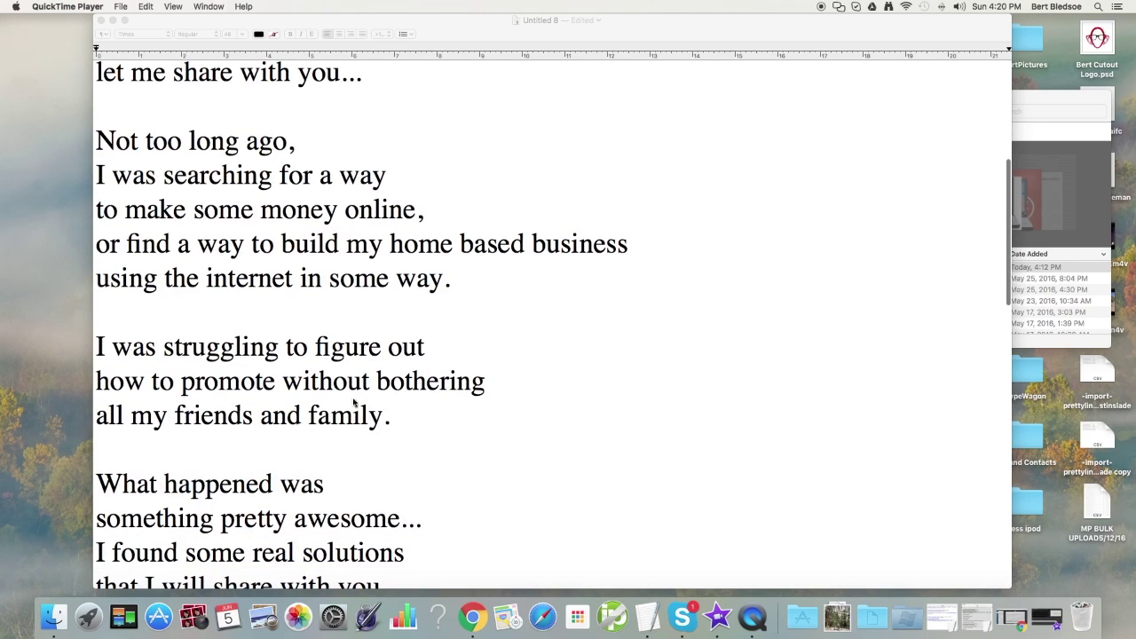
scroll(331, 386, "down", 5)
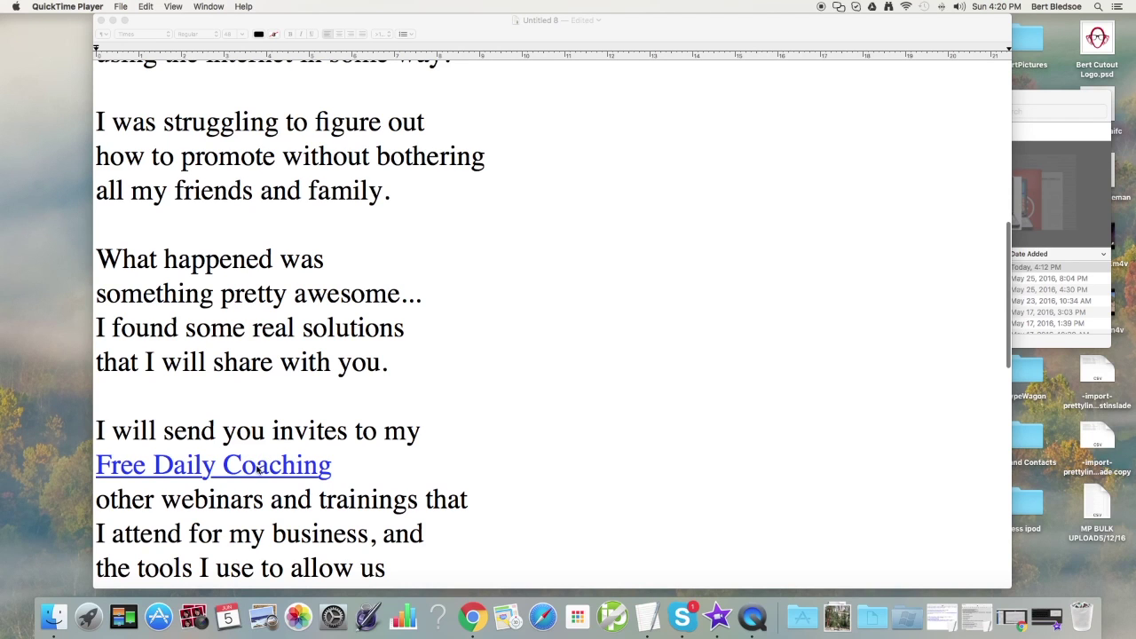
scroll(257, 471, "down", 1)
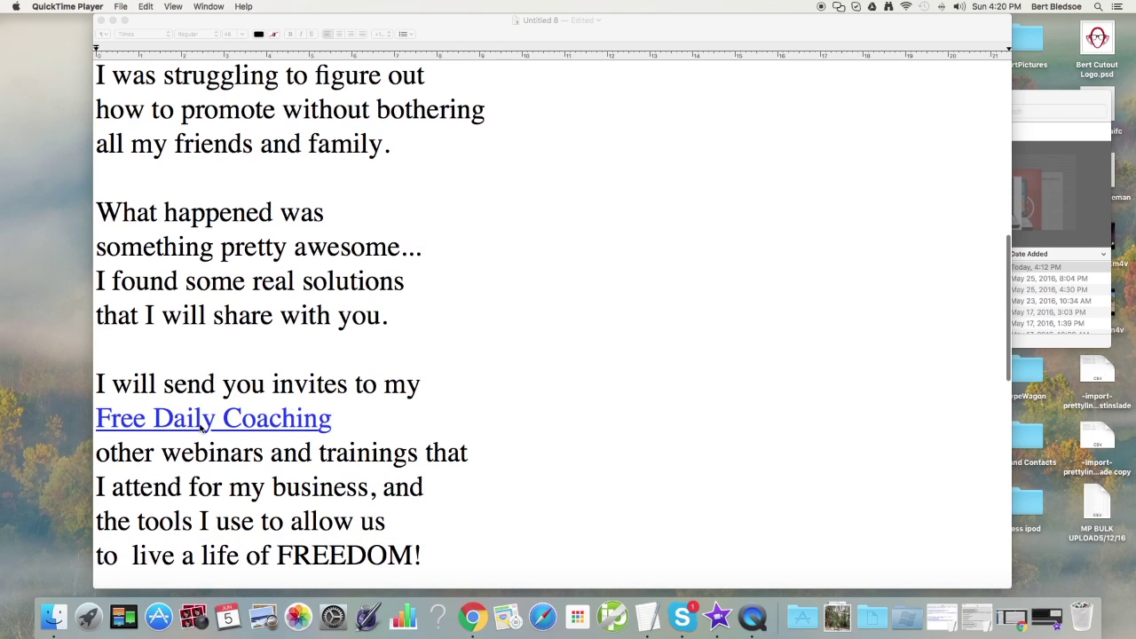
scroll(214, 427, "down", 15)
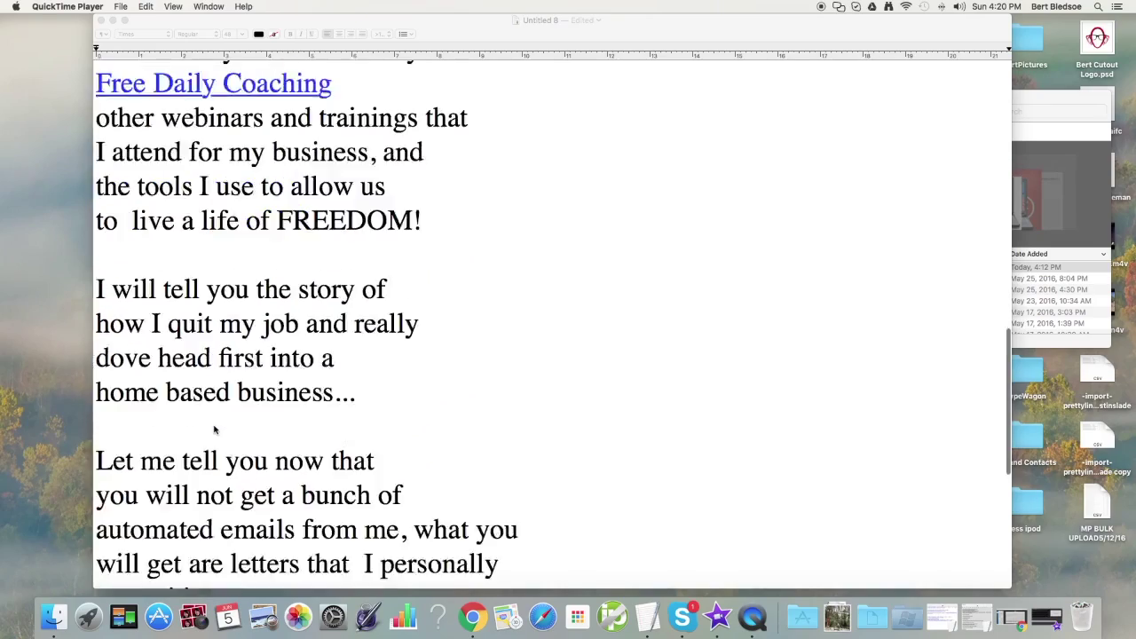
scroll(214, 431, "up", 15)
scroll(214, 434, "down", 8)
scroll(215, 434, "down", 5)
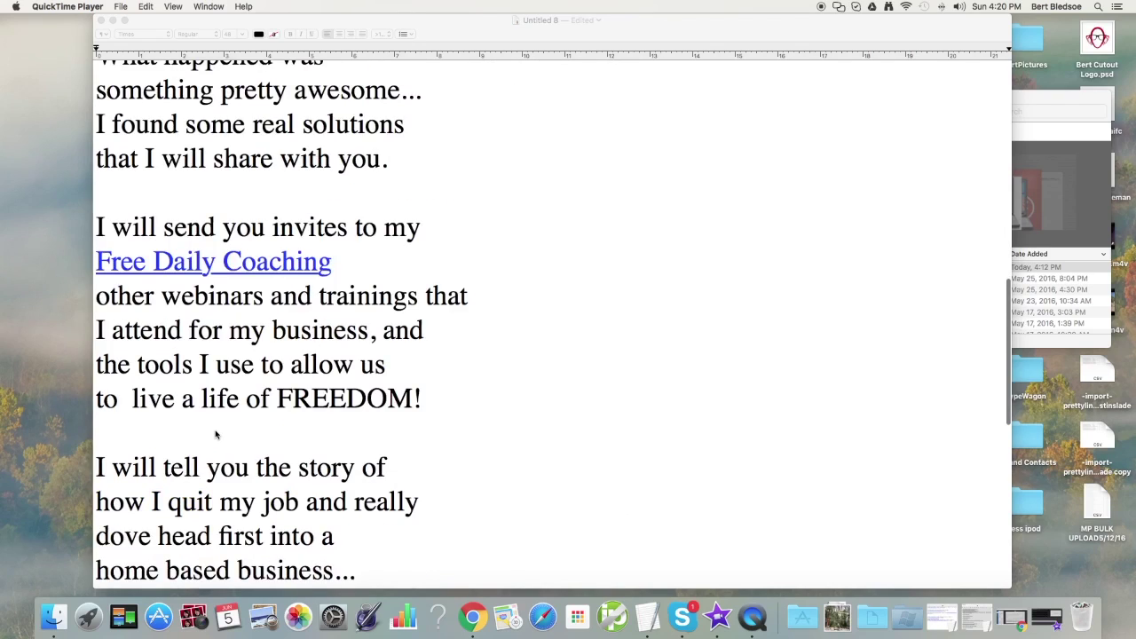
scroll(215, 433, "up", 4)
scroll(216, 433, "up", 5)
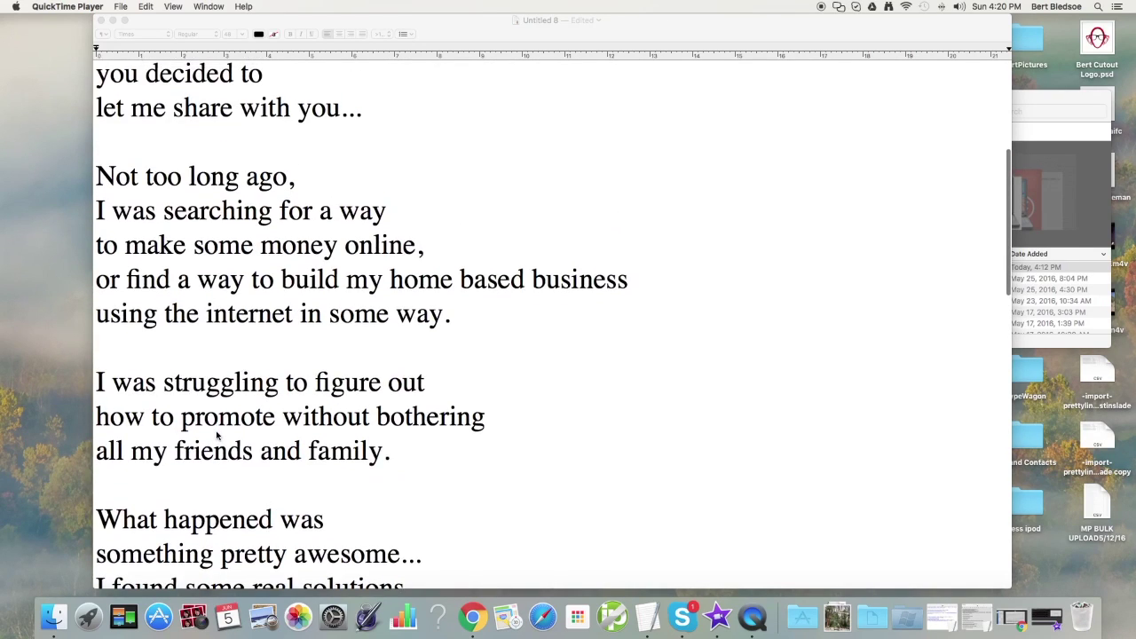
scroll(218, 434, "up", 6)
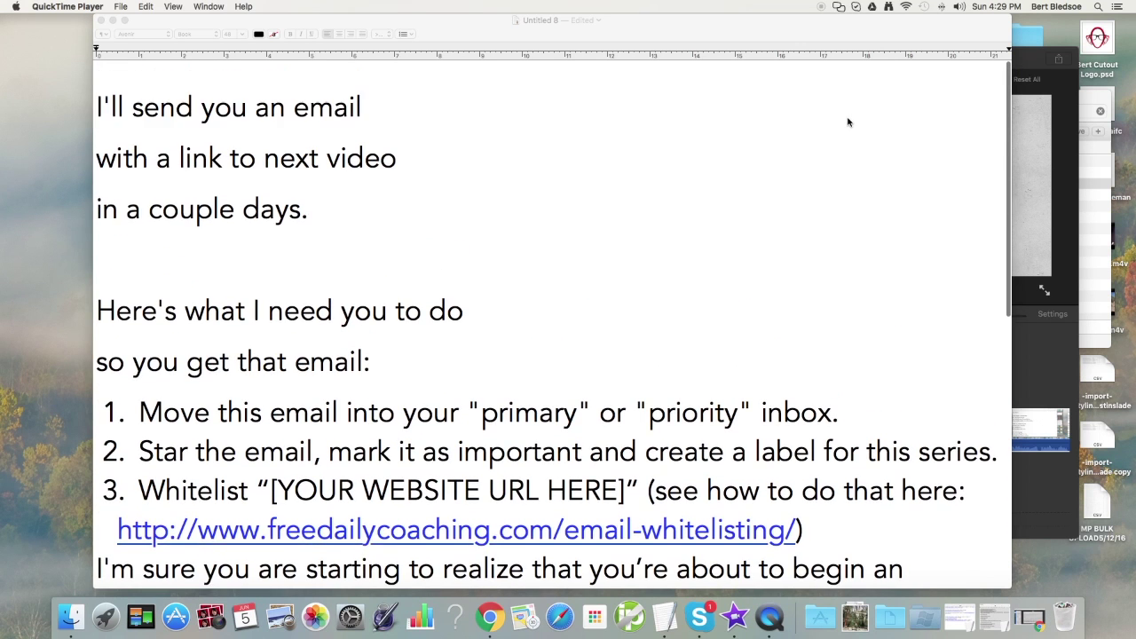
- Add the line "ABOVE ^^^^^^ Insert Offer or Download" below "in a couple days.", followed by a blank line
scroll(848, 123, "down", 2)
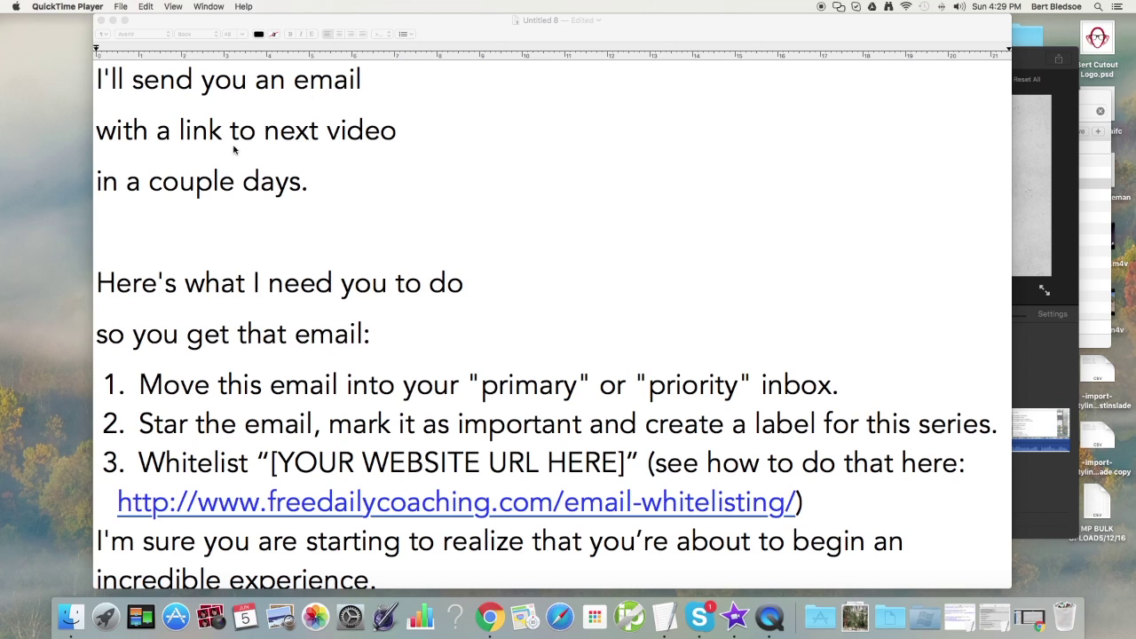
left_click(317, 188)
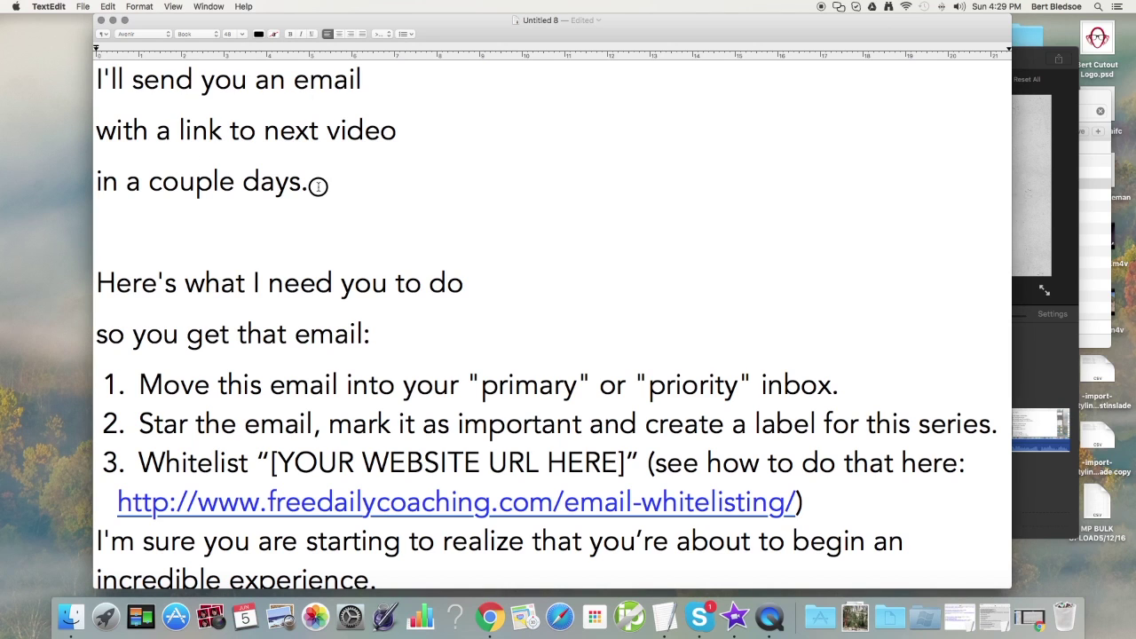
left_click_drag(308, 184, 101, 74)
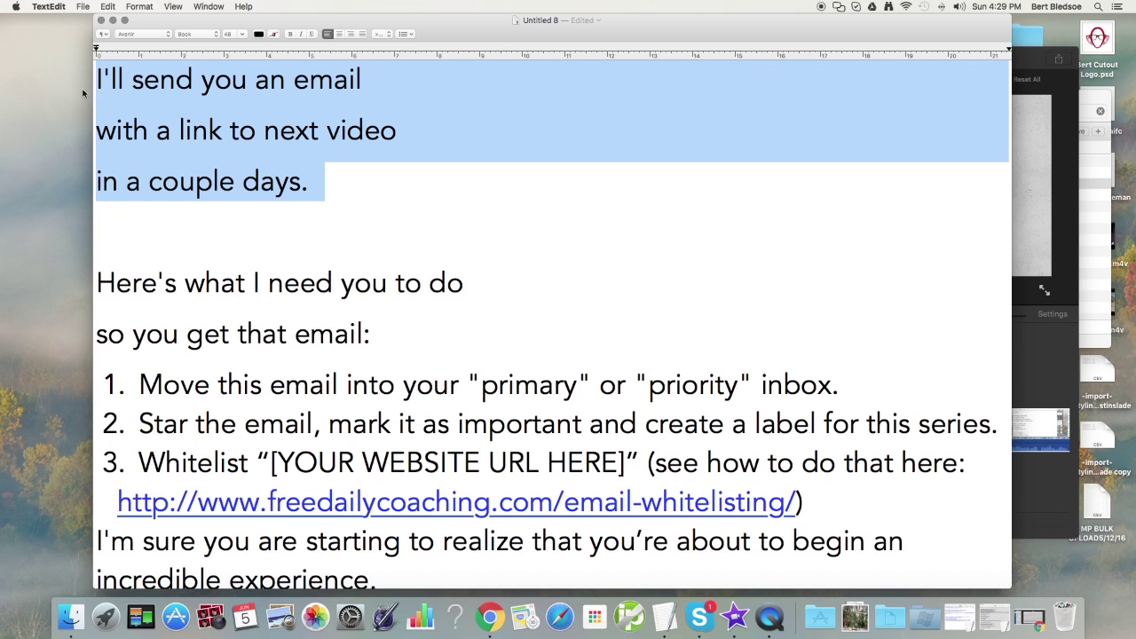
left_click(290, 188)
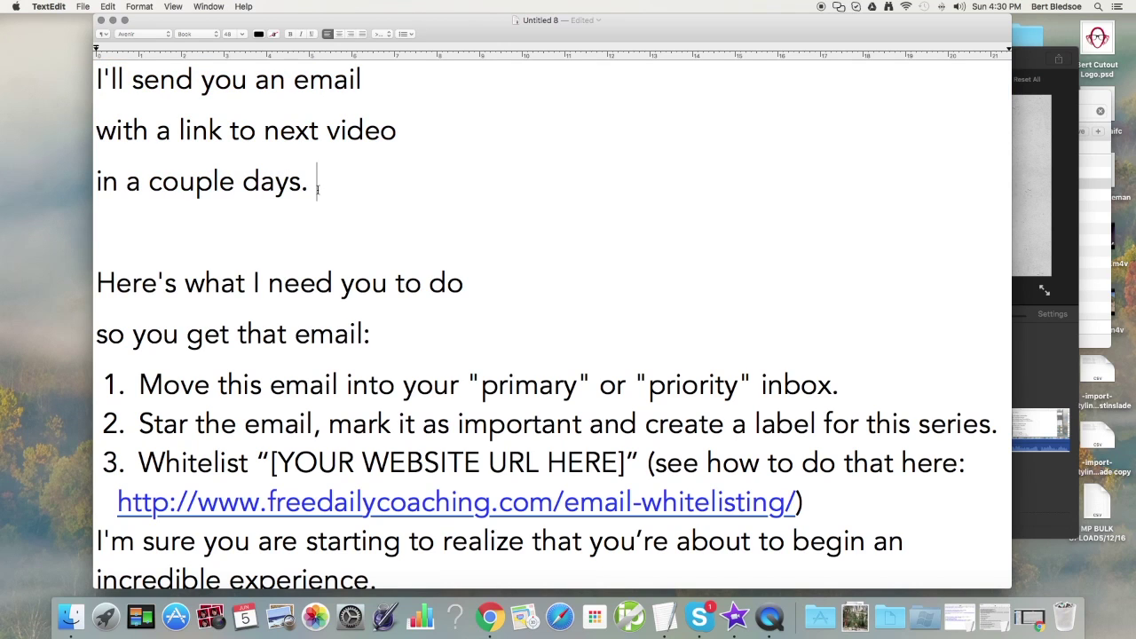
left_click(169, 216)
type("ABOVE")
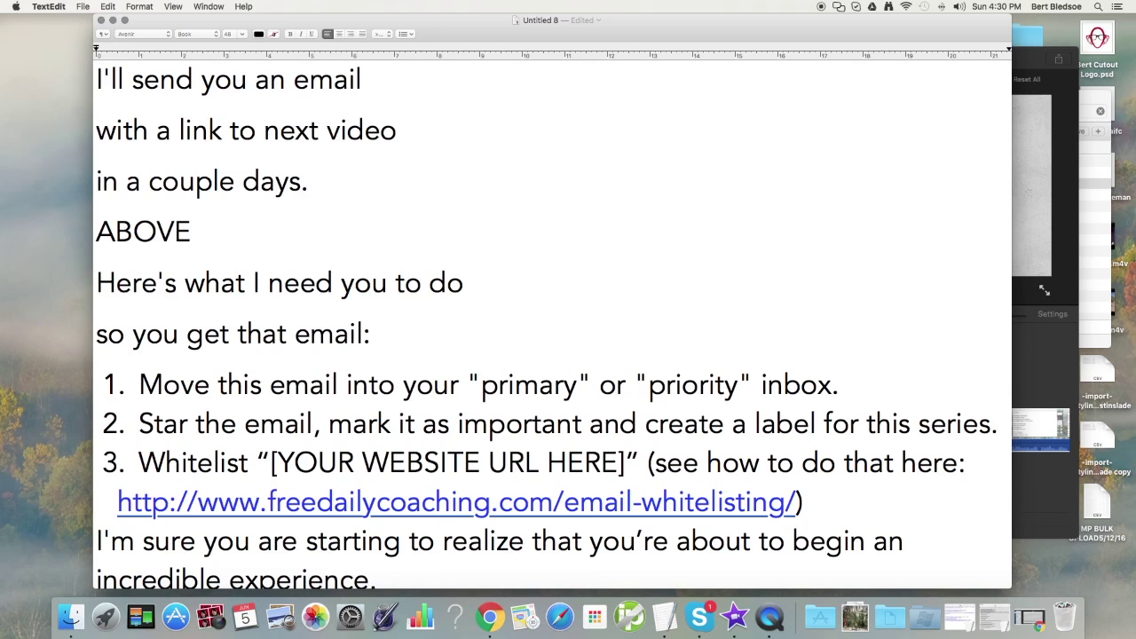
type("^^^^^^ Insert Offer or Download")
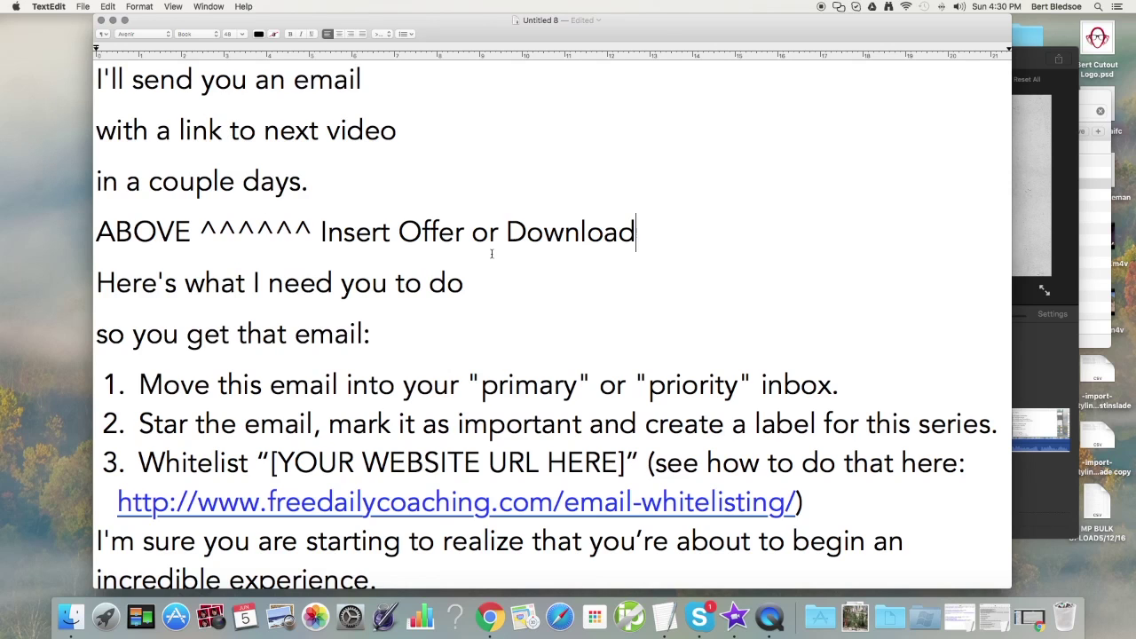
key("Return")
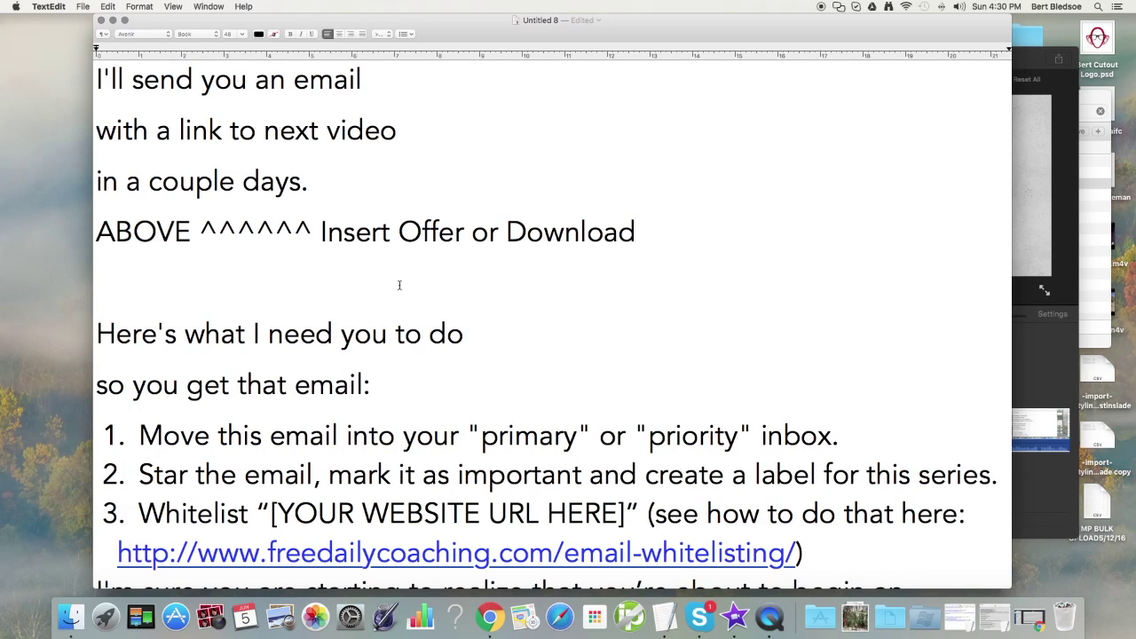
- Read the three instructions for receiving the email and highlight the YOUR WEBSITE URL HERE placeholder in the whitelist item
scroll(179, 286, "down", 3)
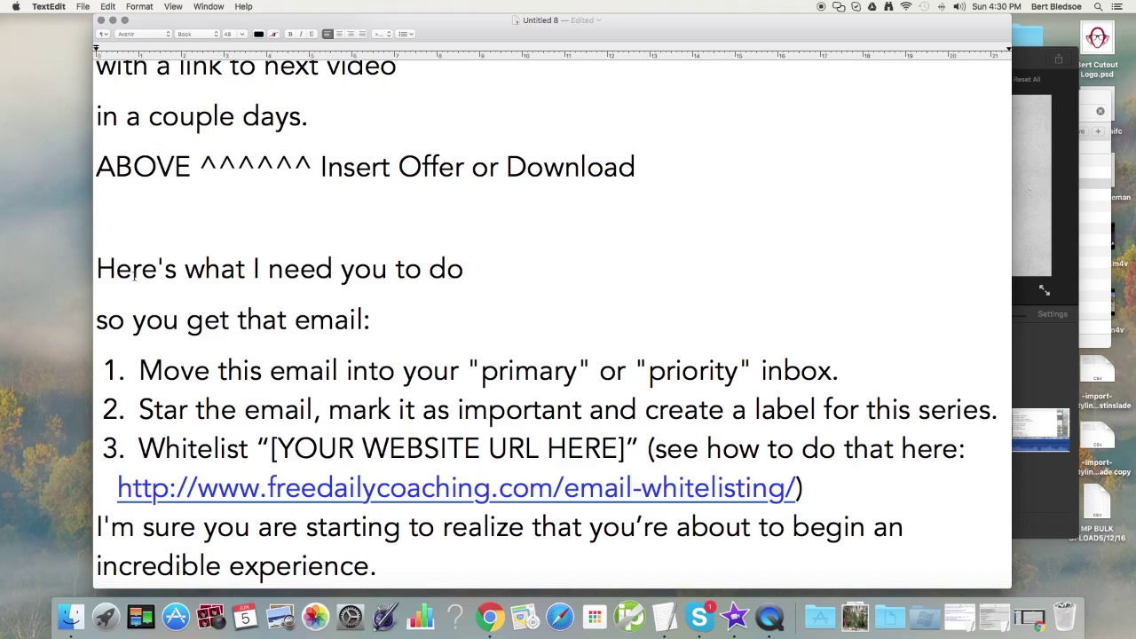
left_click(180, 320)
scroll(494, 388, "down", 3)
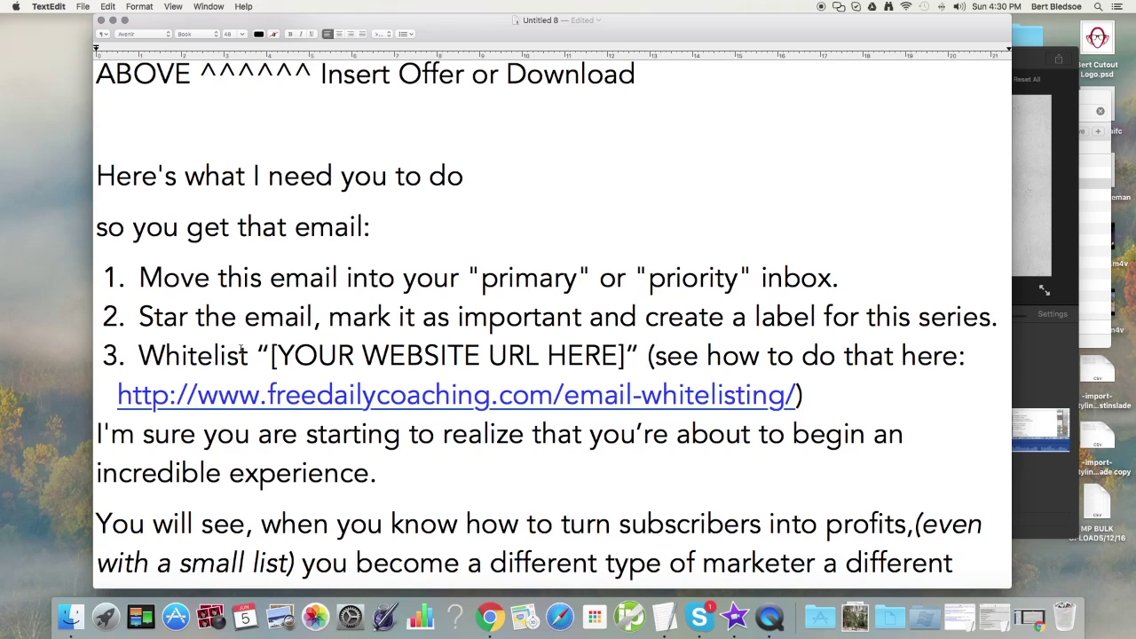
left_click_drag(616, 355, 278, 356)
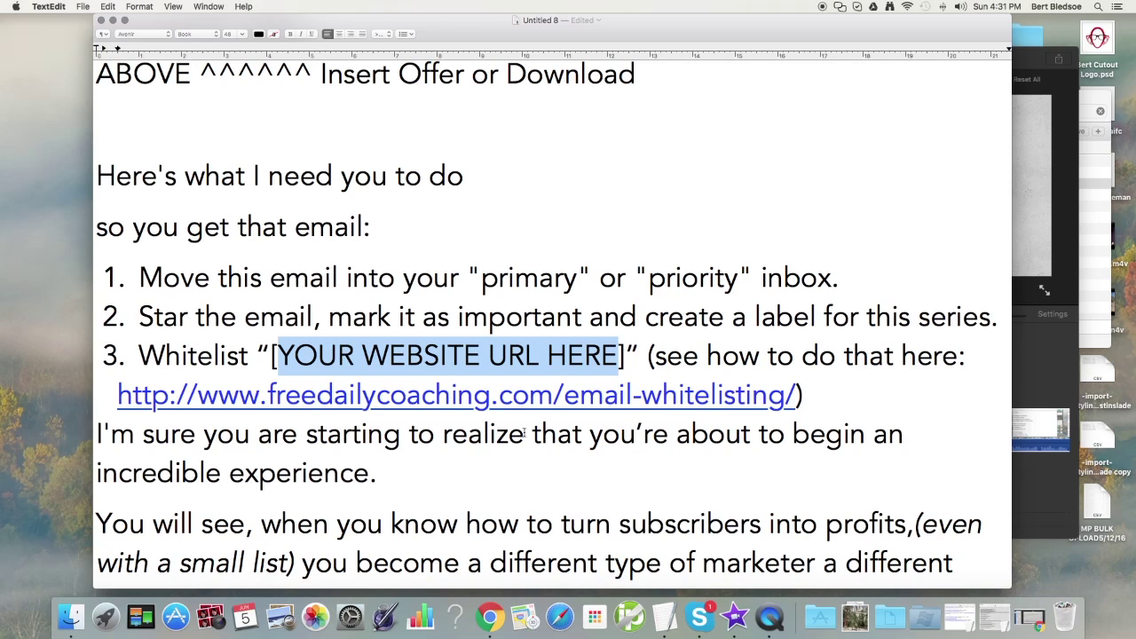
scroll(316, 404, "up", 1)
scroll(564, 410, "down", 2)
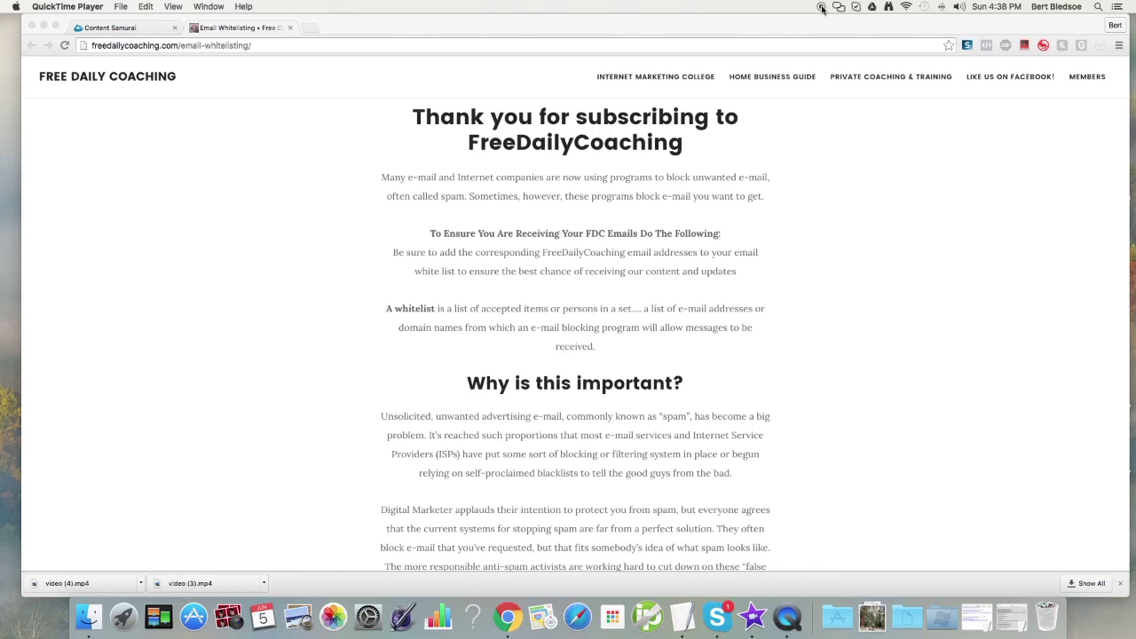
- Review the Email Whitelisting web page, including its Gmail, Yahoo! Mail and Mac Mail instructions, and check the whitelisting link in the email text
scroll(780, 158, "up", 5)
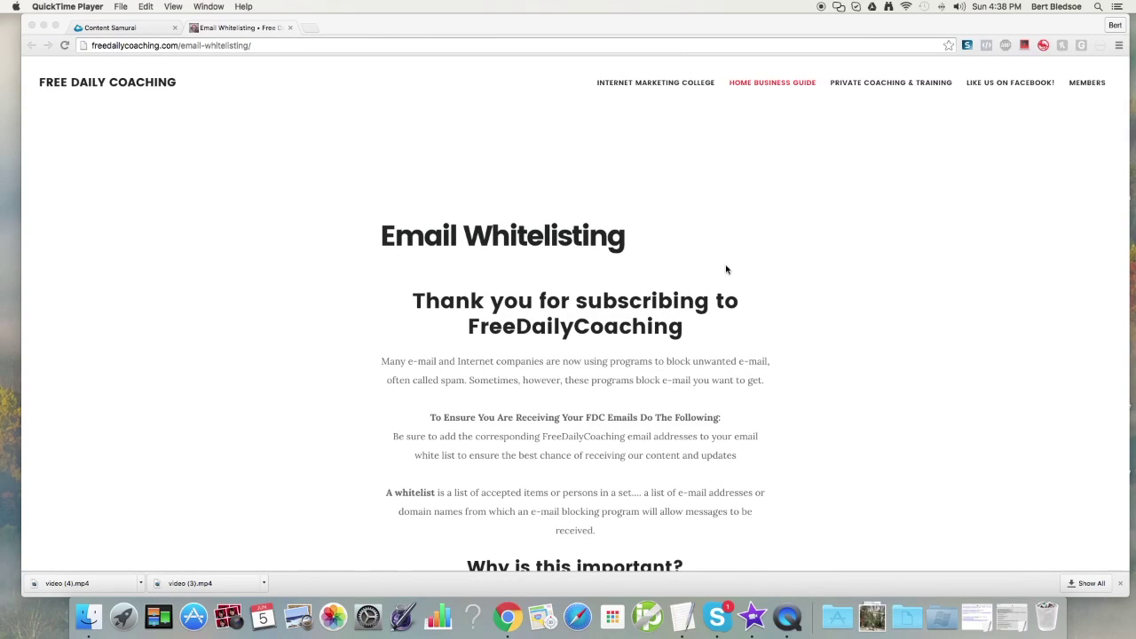
scroll(726, 268, "down", 5)
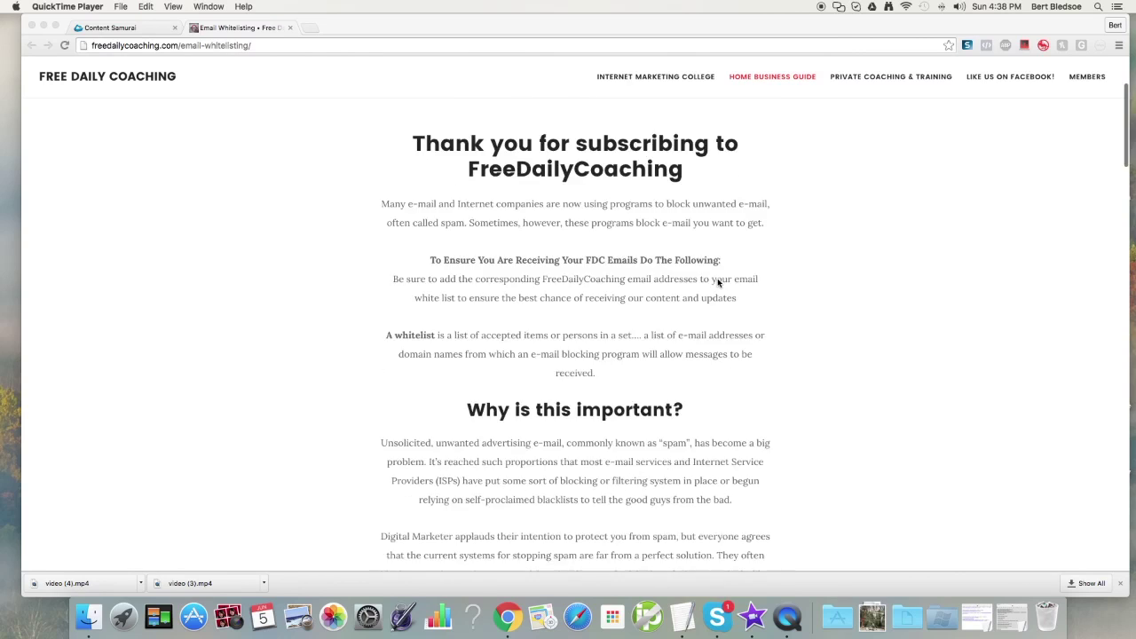
scroll(719, 282, "down", 3)
scroll(714, 285, "down", 3)
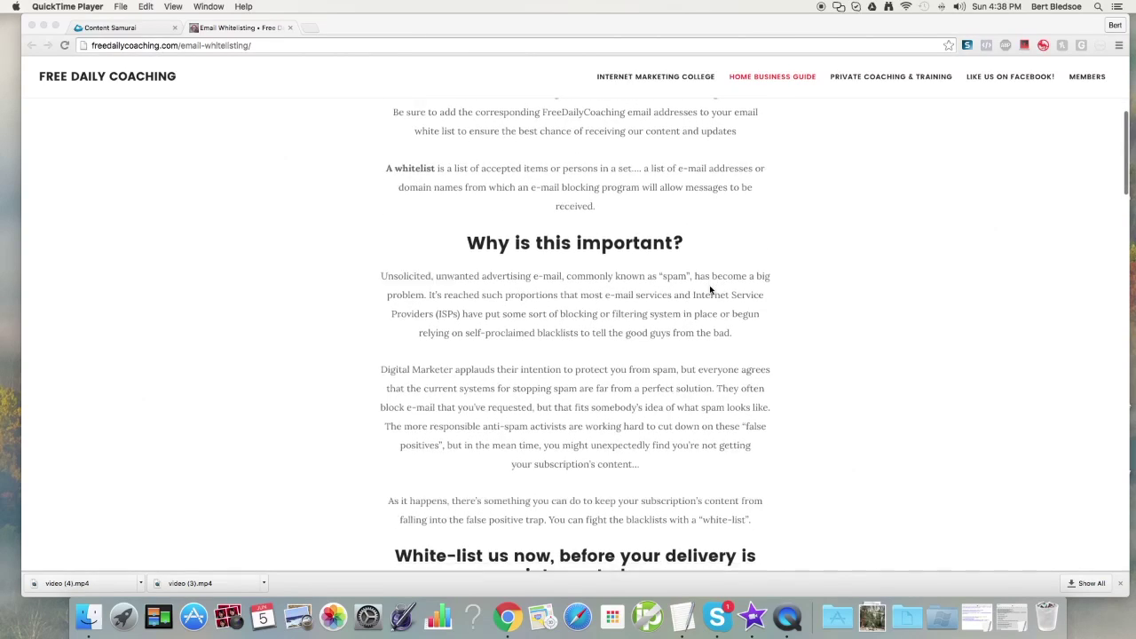
scroll(710, 289, "down", 5)
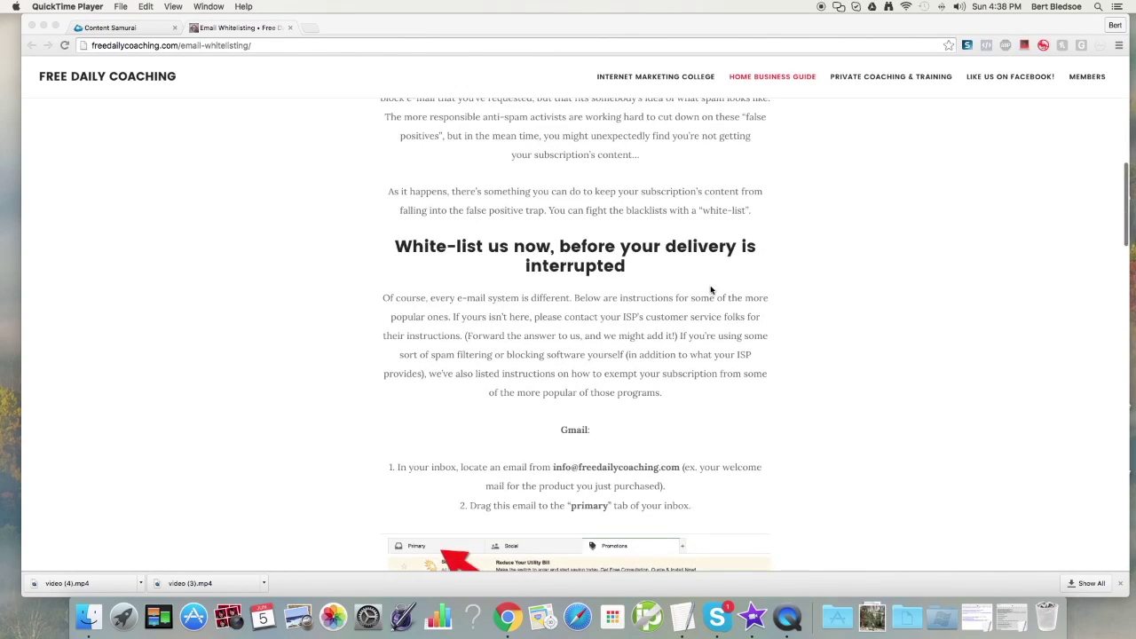
scroll(710, 290, "down", 3)
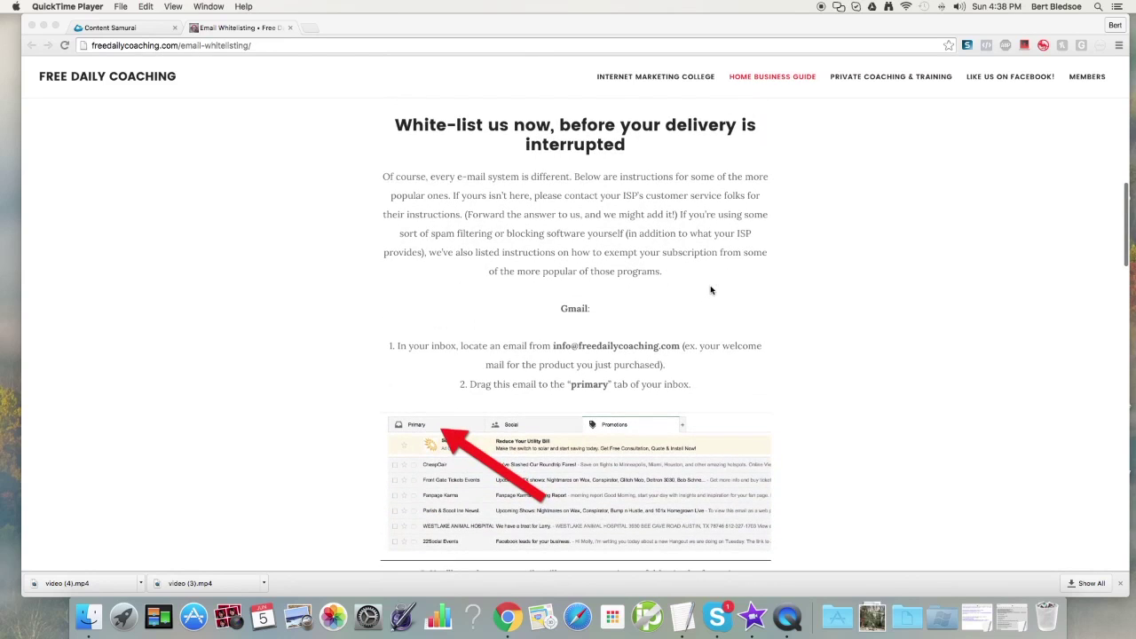
scroll(710, 290, "down", 3)
scroll(710, 289, "down", 4)
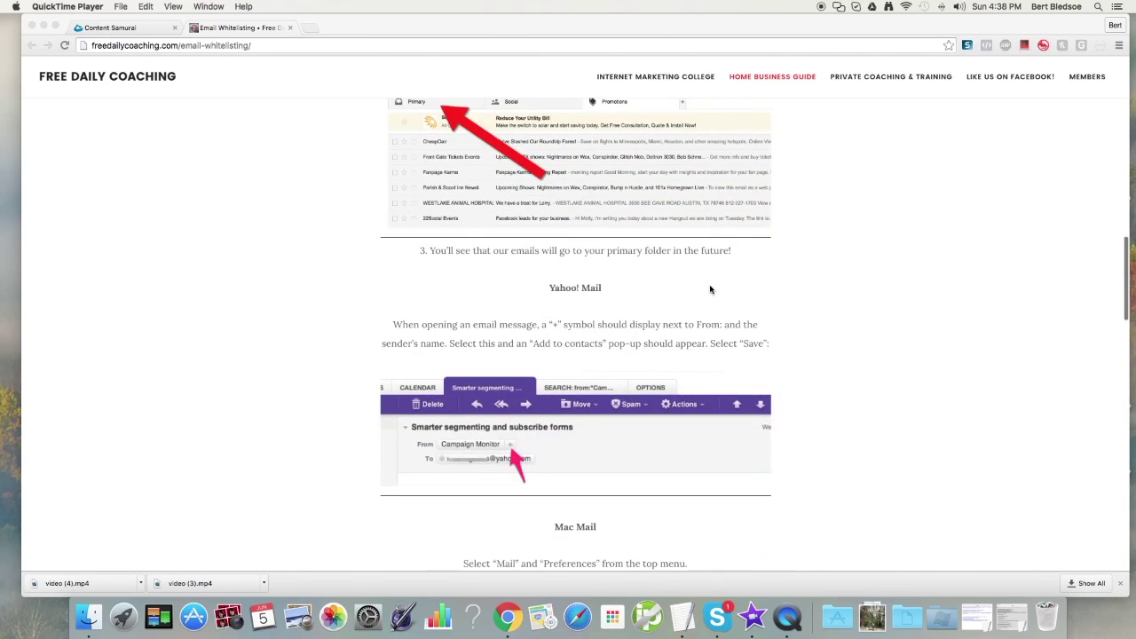
scroll(710, 289, "down", 14)
scroll(710, 289, "up", 18)
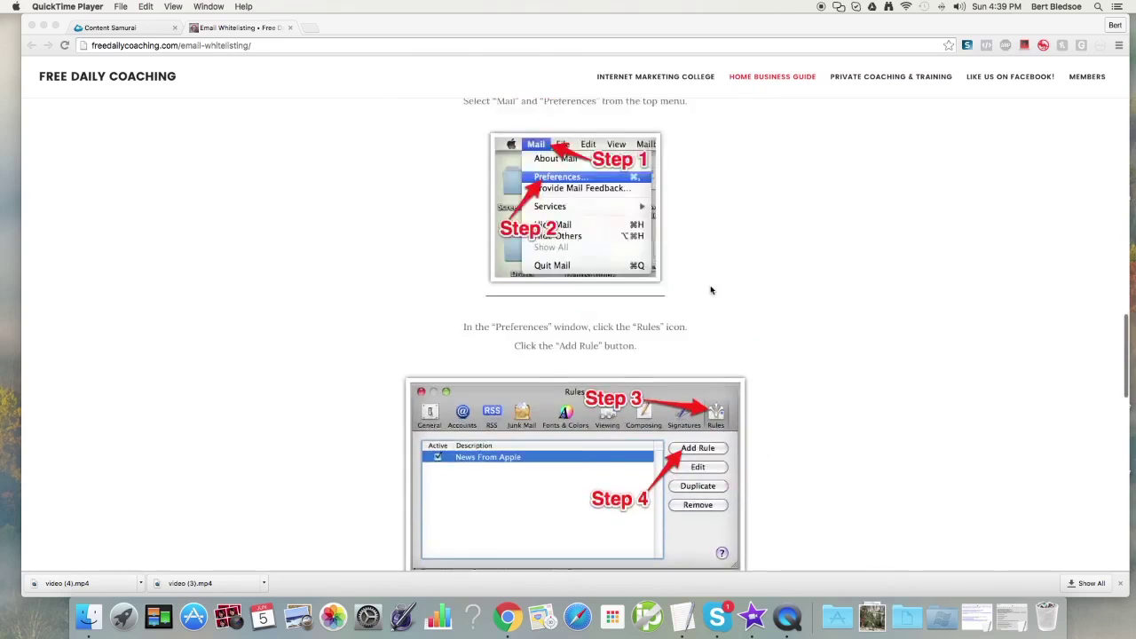
scroll(710, 289, "up", 15)
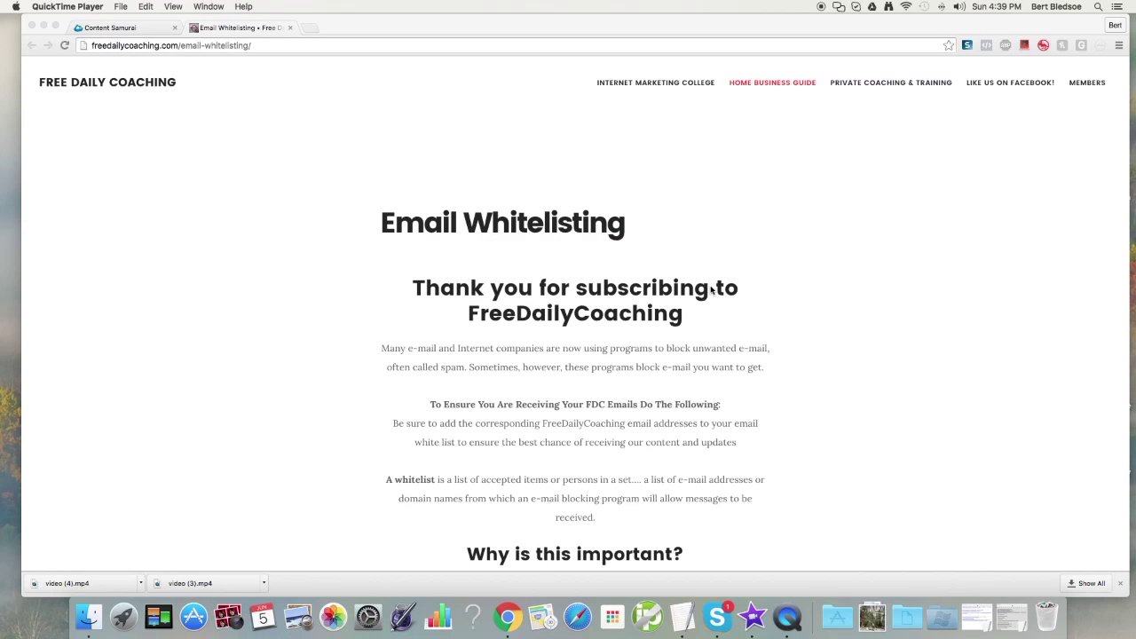
scroll(655, 321, "down", 5)
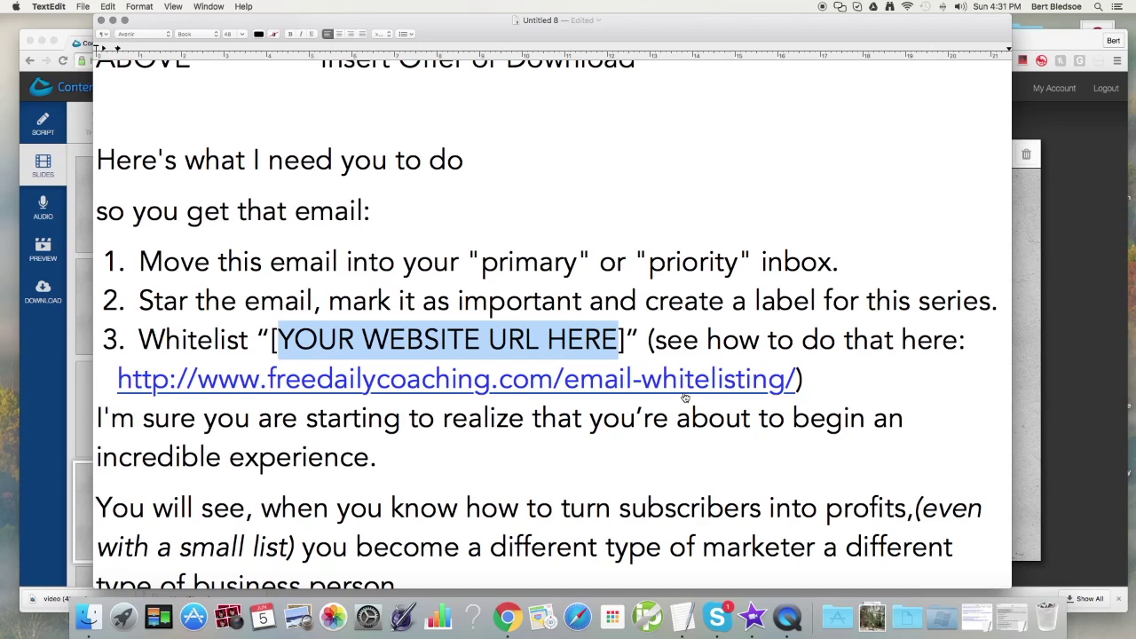
mouse_move(684, 396)
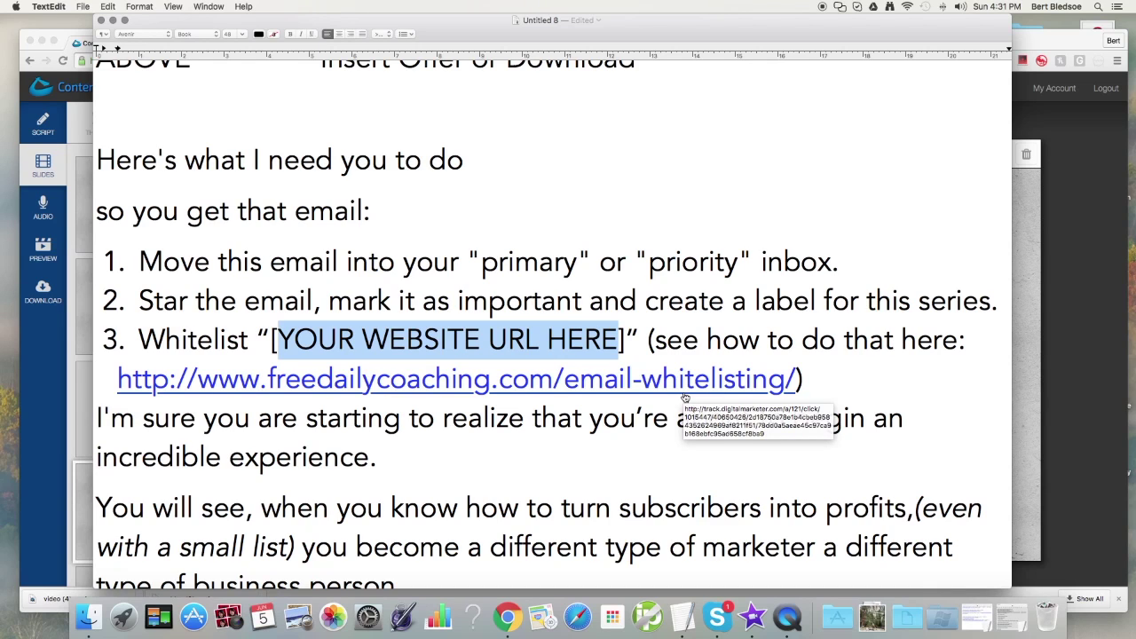
mouse_move(775, 384)
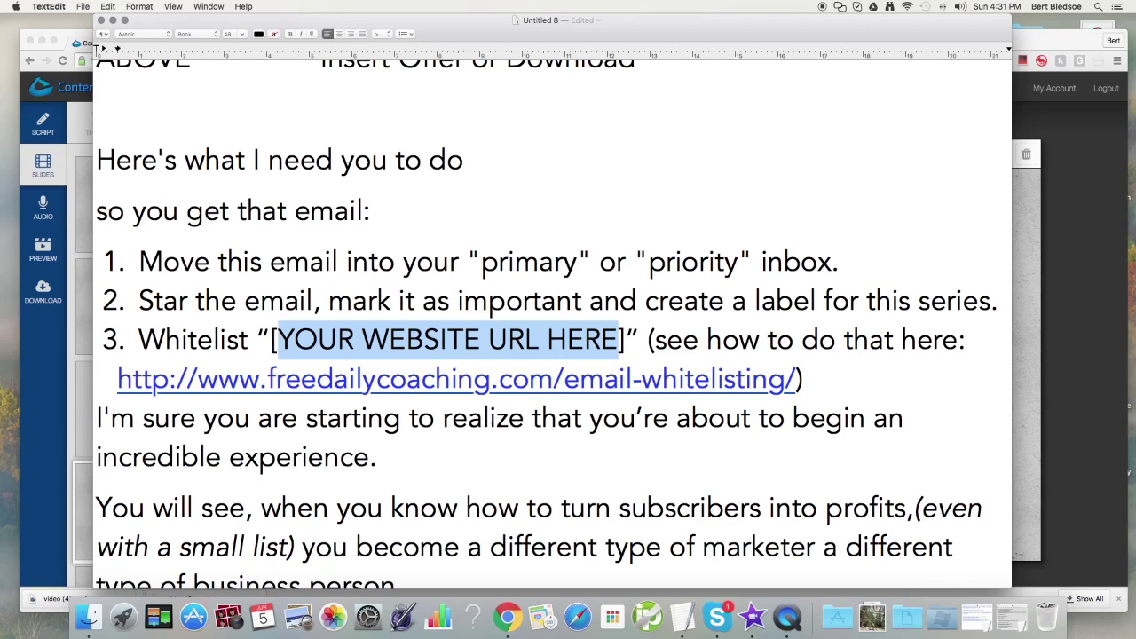
- Correct the opening of the "sense of Pride and Accomplishment" paragraph to read "I’m not sure exactly how to phrase it"
scroll(409, 466, "down", 3)
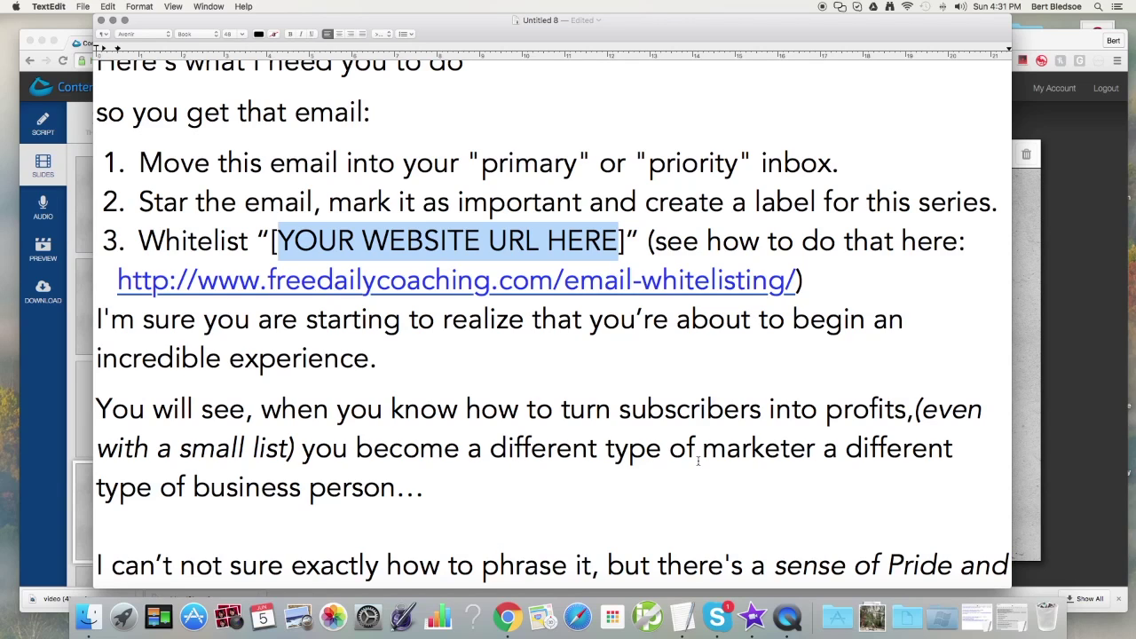
scroll(458, 501, "down", 5)
left_click(230, 405)
key("BackSpace")
key("BackSpace")
key("BackSpace")
key("BackSpace")
key("BackSpace")
key("BackSpace")
key("BackSpace")
type("’m")
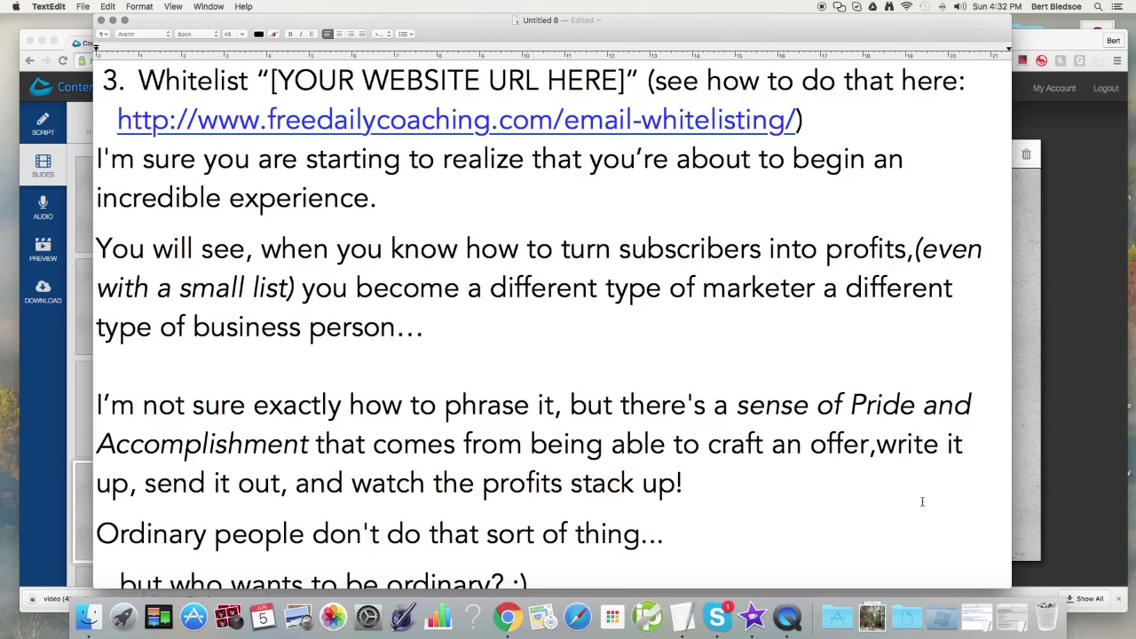
- Replace "the club" with "Free Daily Coaching" in the "Welcome to" sentence above the "Talk soon," closing
scroll(922, 502, "down", 3)
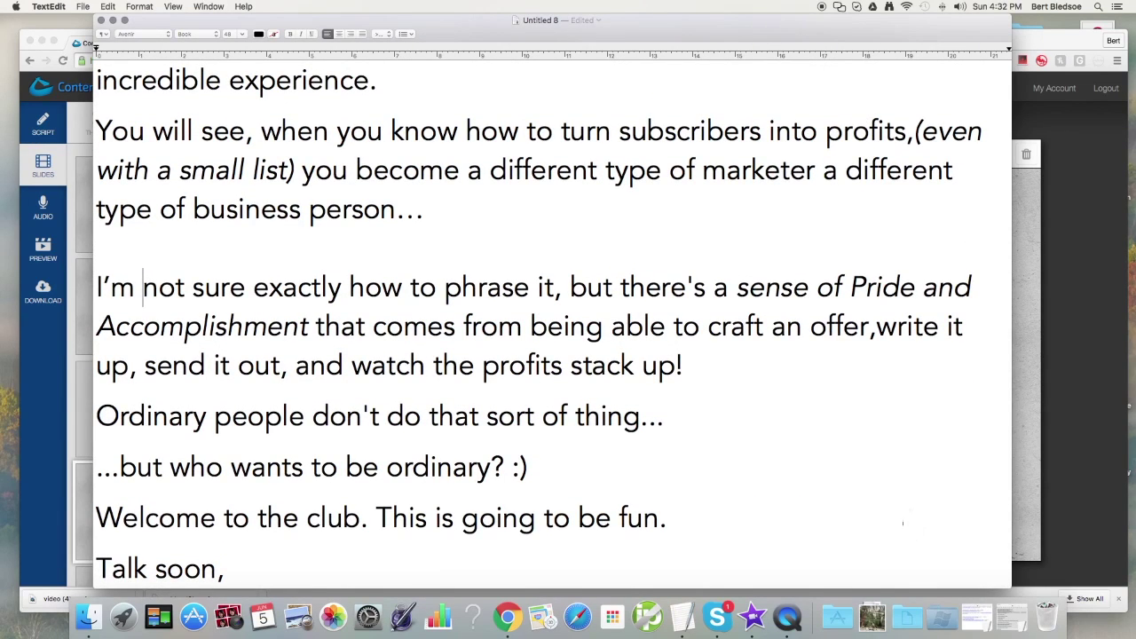
scroll(896, 528, "down", 1)
left_click_drag(257, 518, 367, 518)
type("Free Dai")
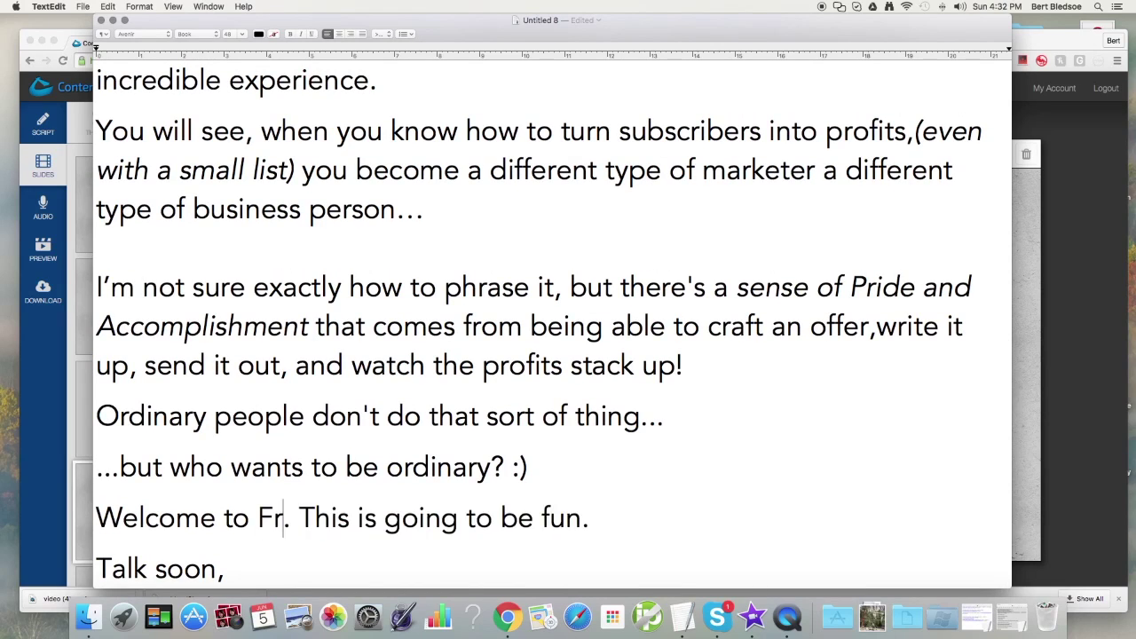
type("ly Coaching")
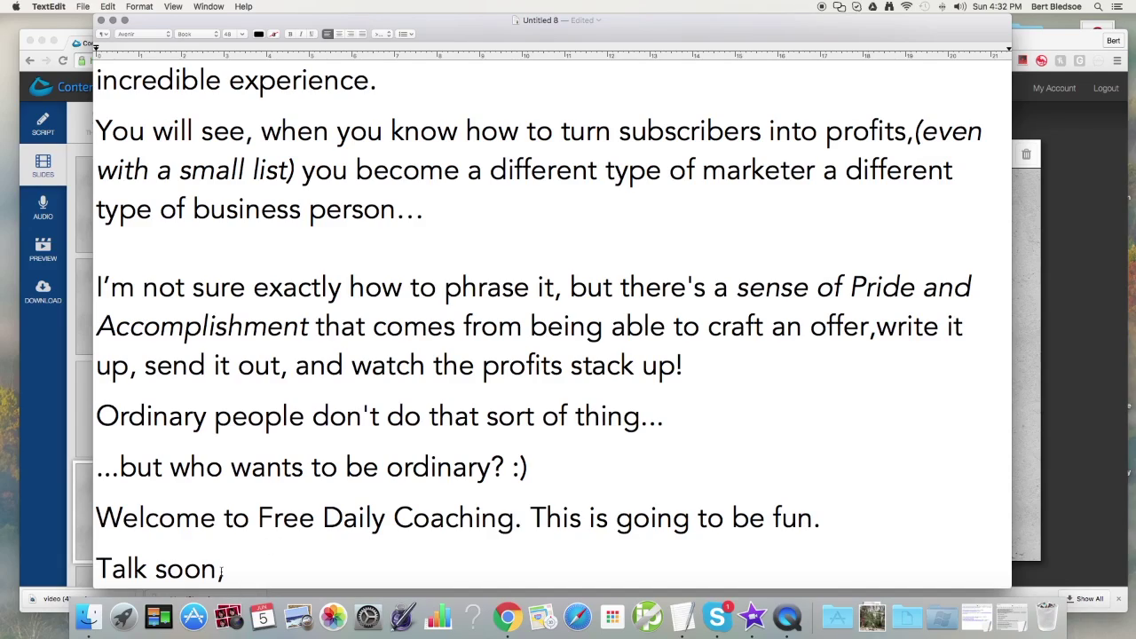
- Skim the edited email from the "Talk soon," closing back to the opening lines about the next video
scroll(313, 558, "down", 1)
scroll(314, 558, "up", 10)
scroll(315, 560, "down", 5)
scroll(317, 566, "up", 5)
scroll(319, 566, "down", 2)
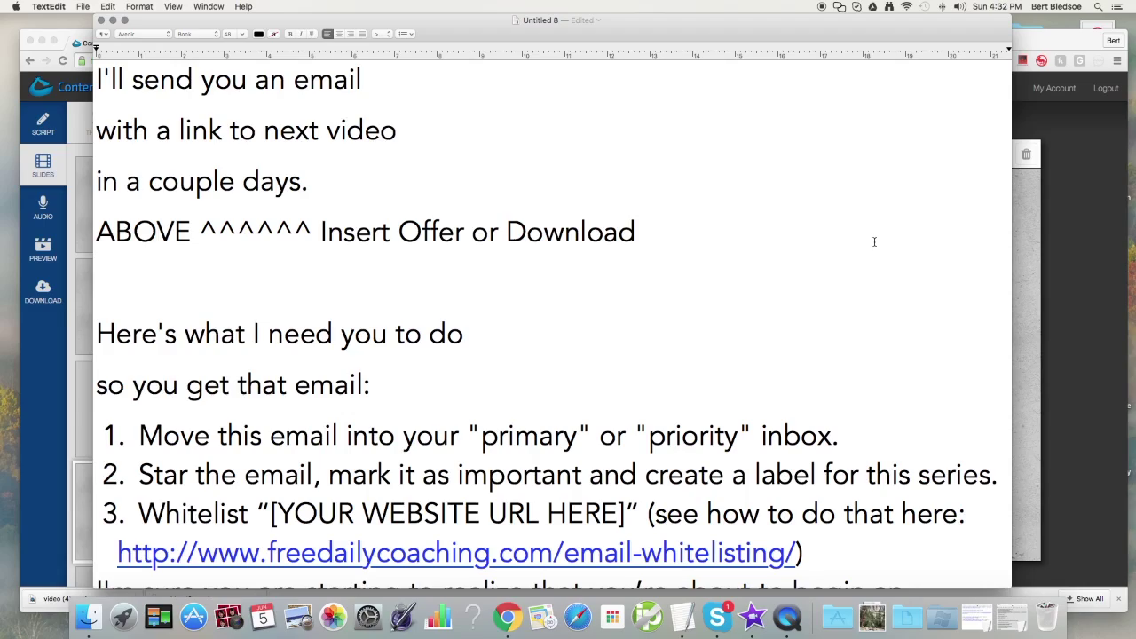
- Reread the whole edited welcome email, from the offer placeholder and whitelisting instructions through the "Welcome to Free Daily Coaching" closing
scroll(874, 241, "down", 5)
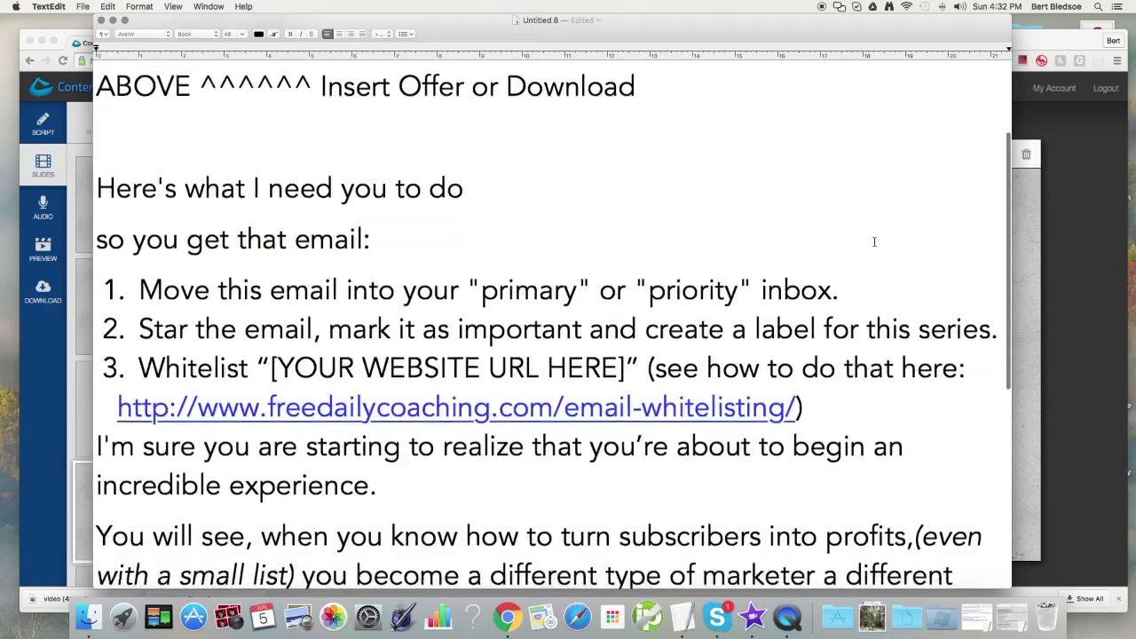
scroll(875, 239, "down", 3)
scroll(874, 240, "up", 5)
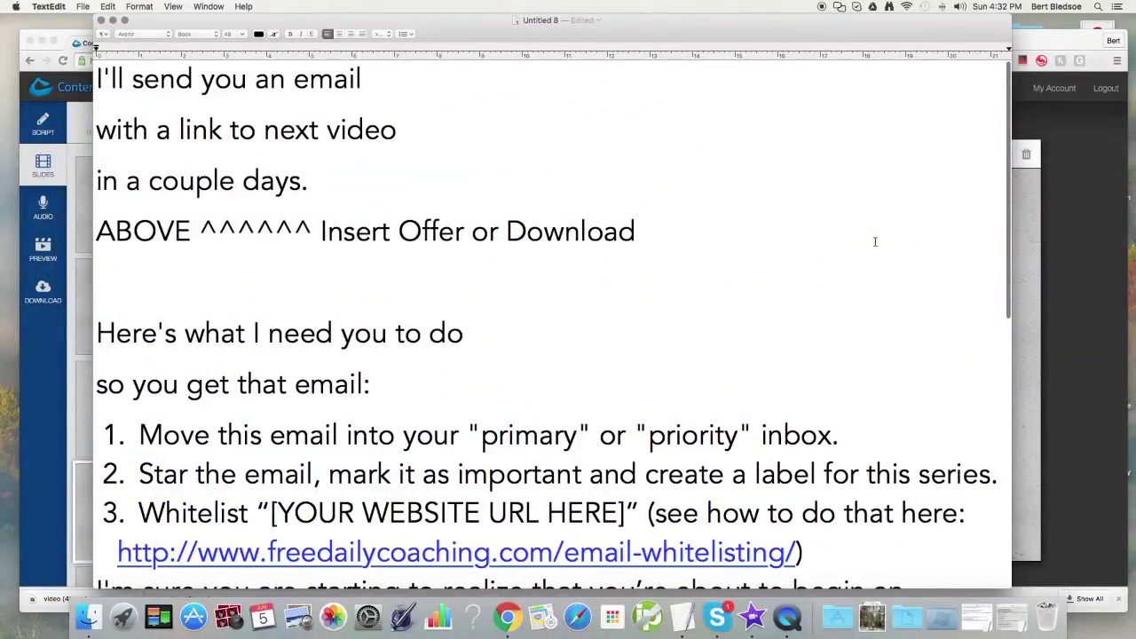
scroll(826, 342, "down", 5)
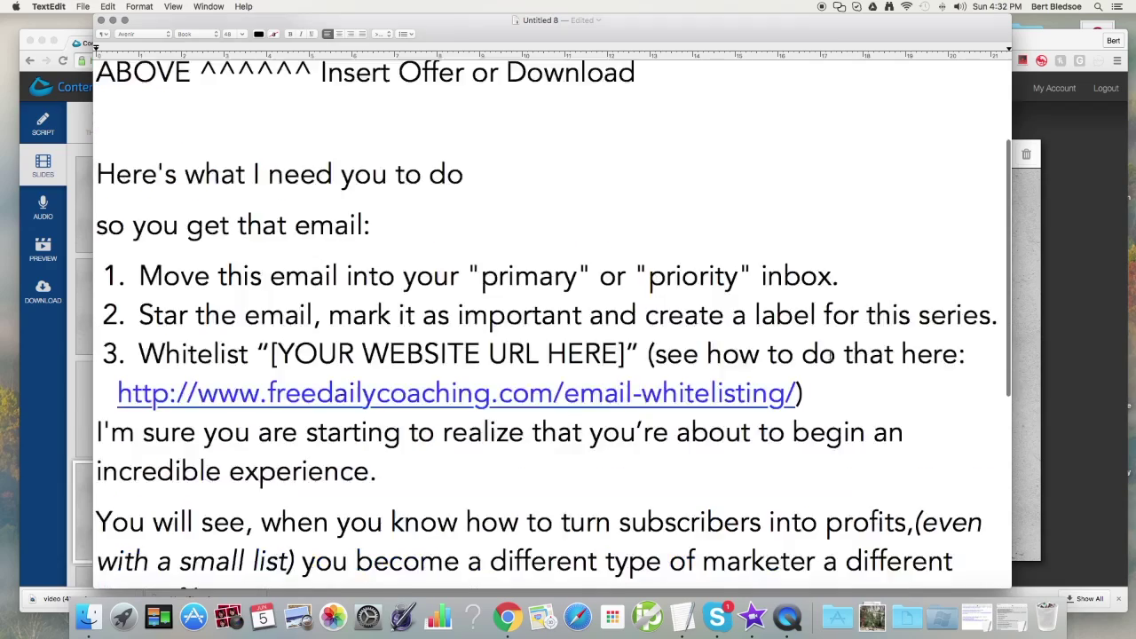
scroll(582, 274, "down", 4)
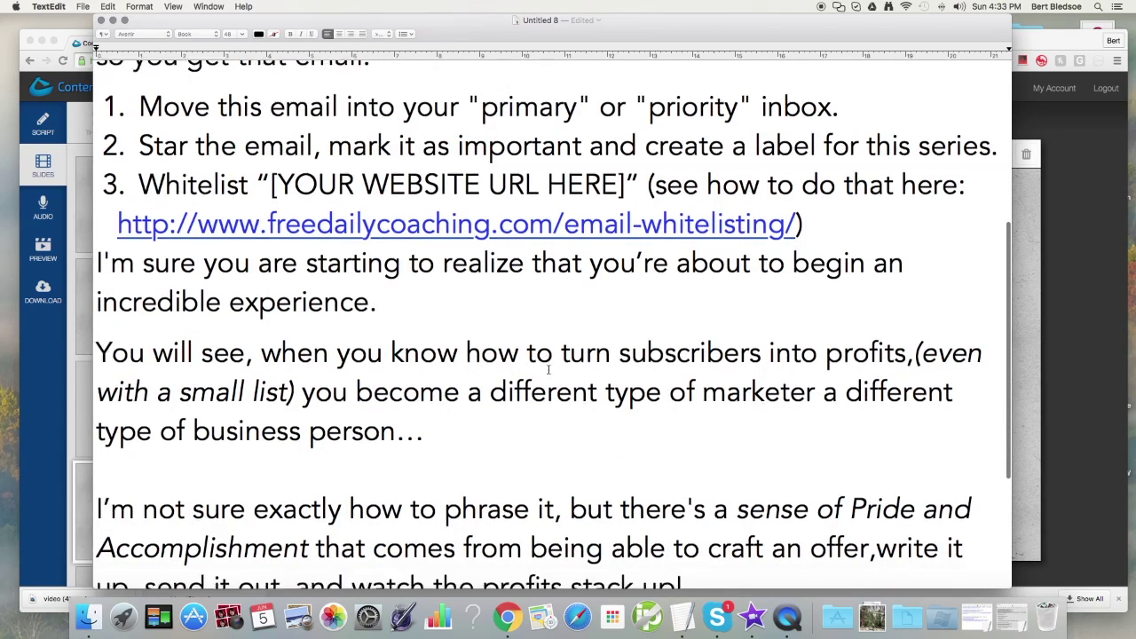
scroll(514, 355, "up", 7)
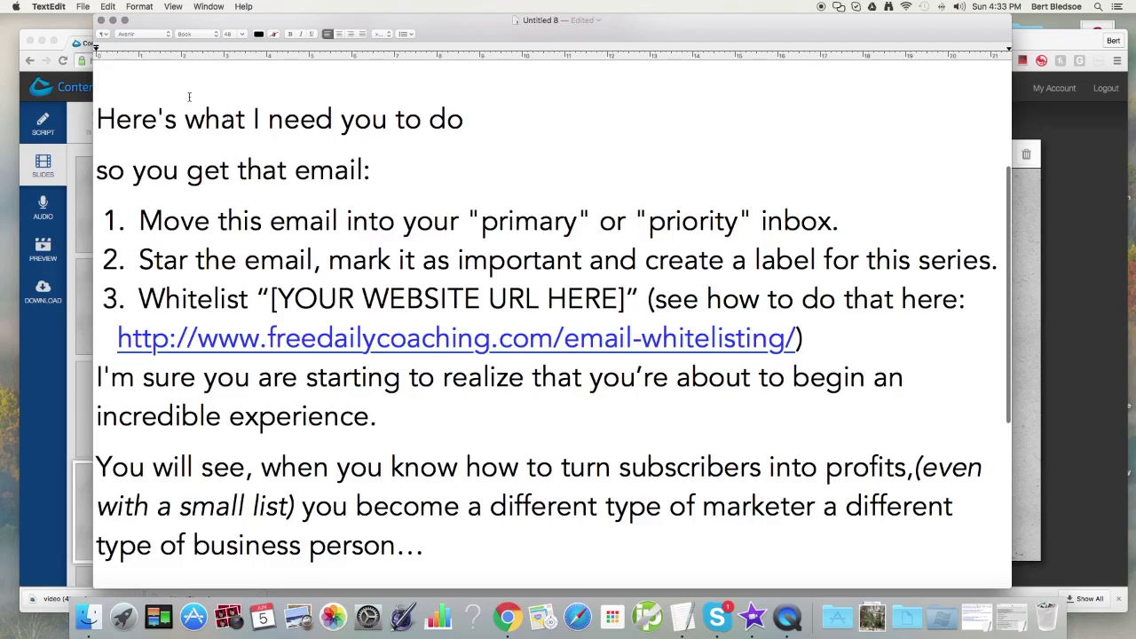
scroll(229, 129, "up", 2)
scroll(381, 474, "down", 4)
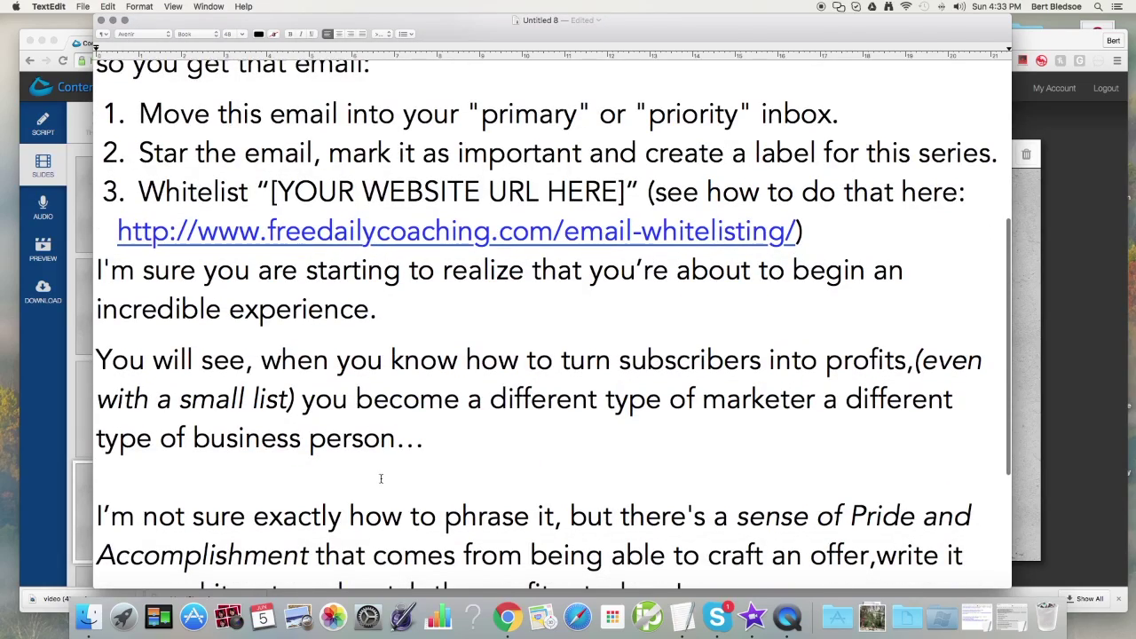
scroll(387, 458, "down", 3)
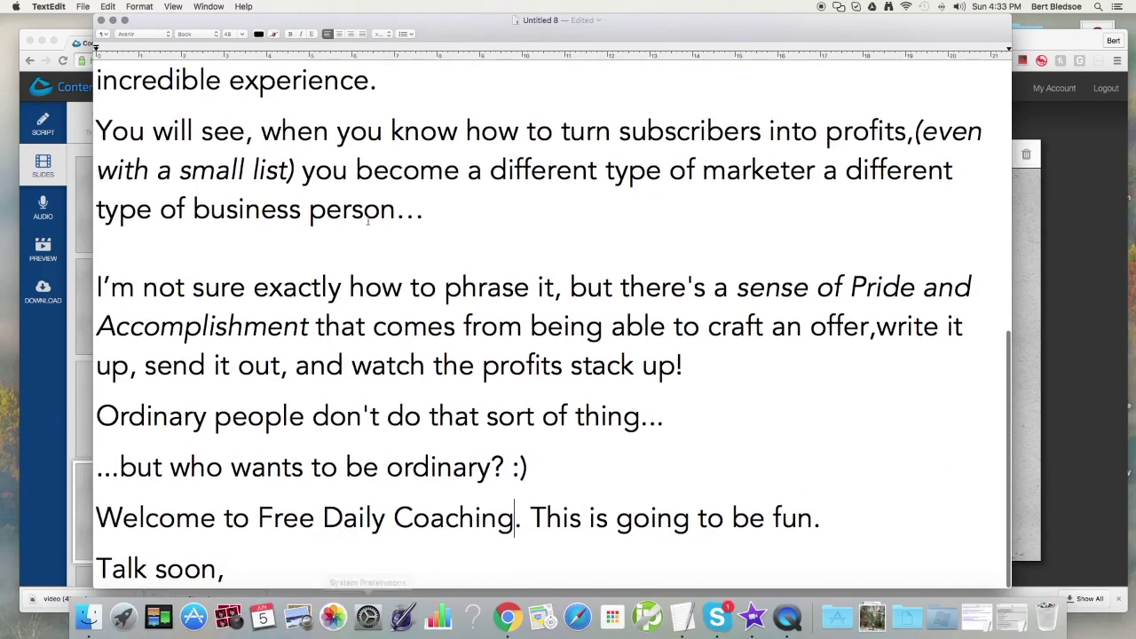
scroll(368, 224, "up", 3)
scroll(373, 217, "up", 5)
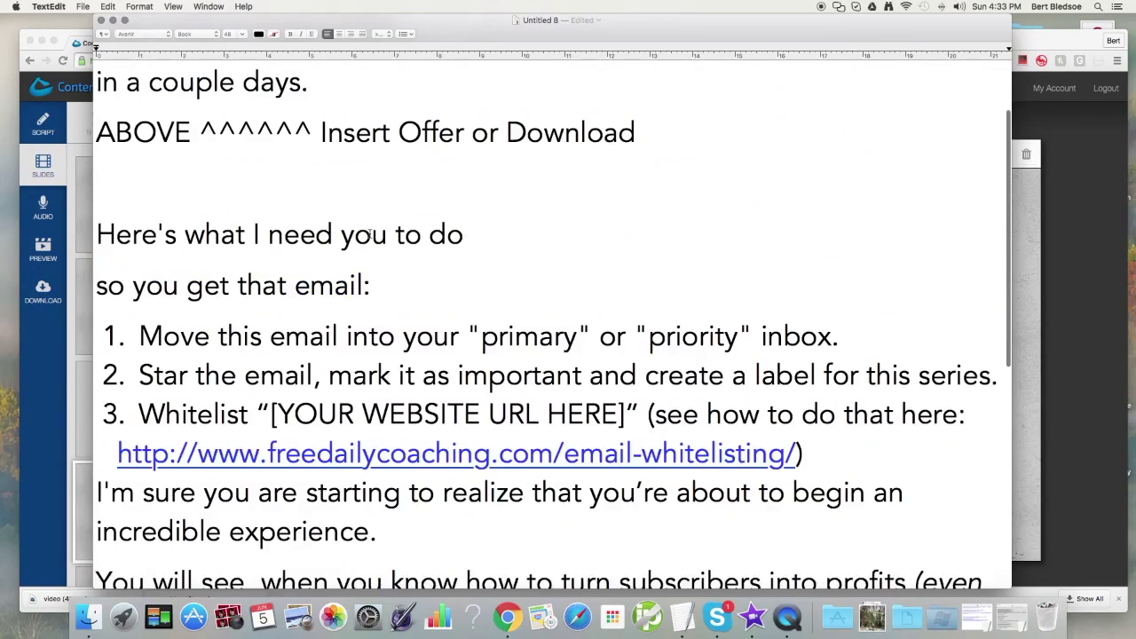
scroll(303, 242, "up", 2)
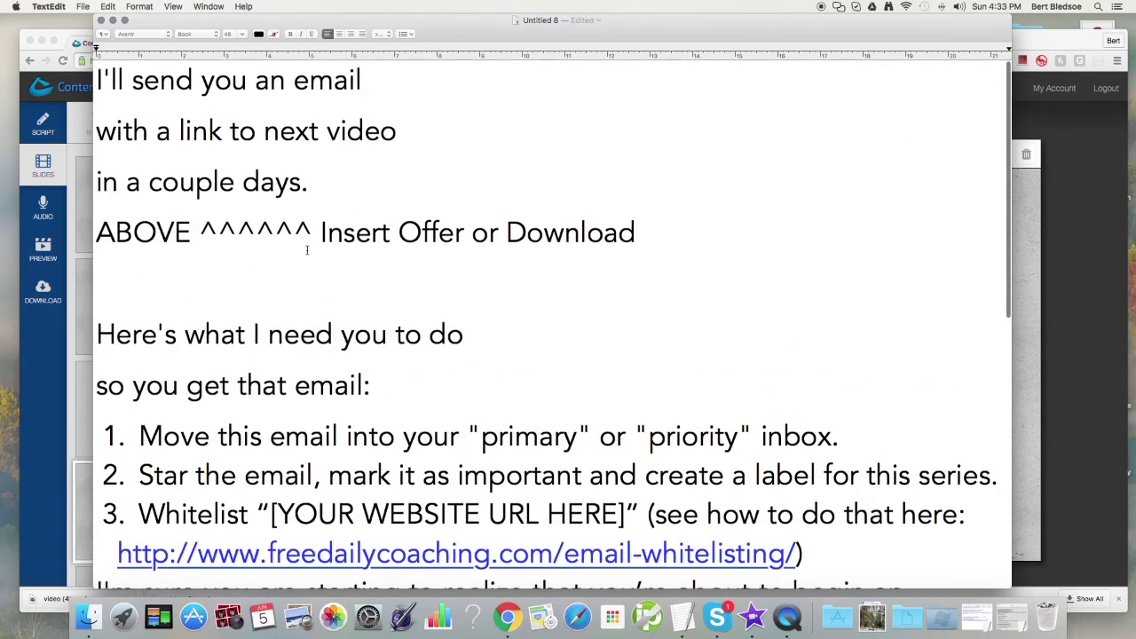